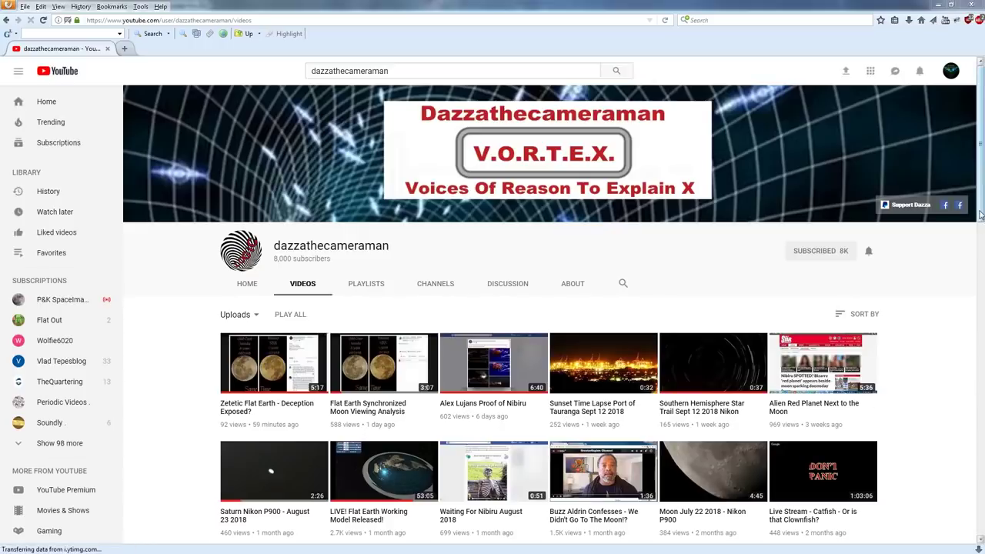
Scroll through the channel's uploaded videos and bring the two-Moon comparison image over the page
{"action": "scroll", "coordinate": [982, 218], "scroll_direction": "down", "scroll_amount": 2}
{"action": "scroll", "coordinate": [981, 218], "scroll_direction": "down", "scroll_amount": 1}
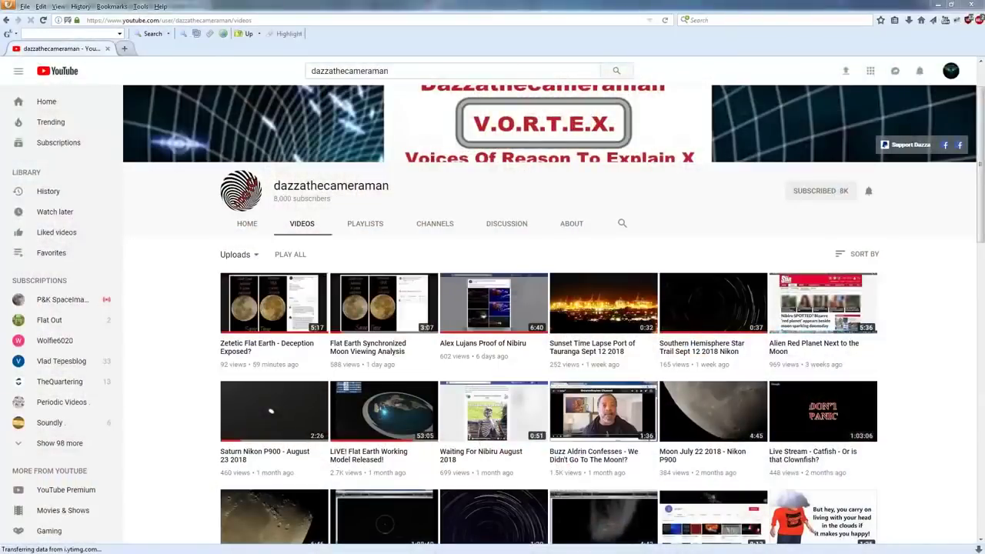
{"action": "left_click_drag", "start_coordinate": [0, 167], "coordinate": [495, 102]}
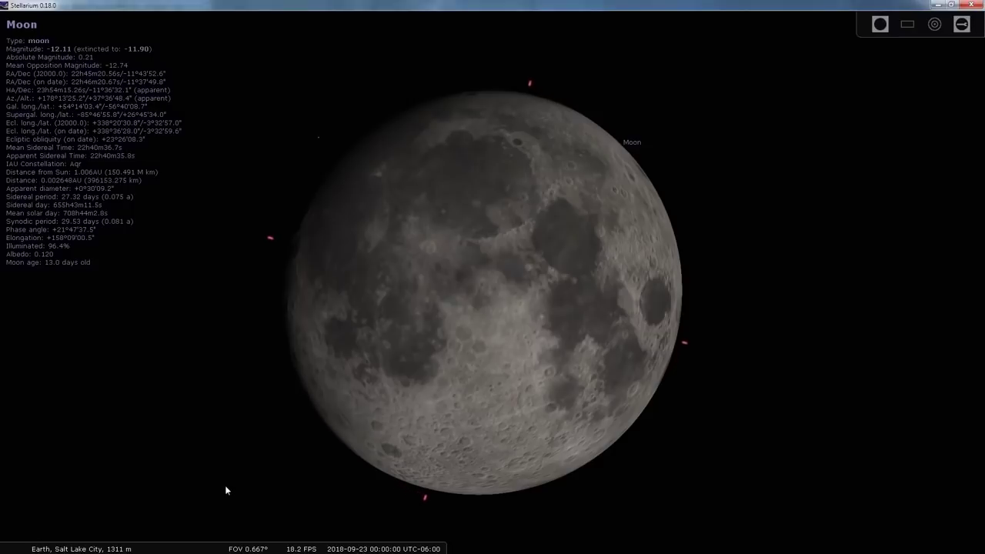
Switch to the SeptEquinoxMoon_smaller.png Moon rotation image in Photoshop
{"action": "mouse_move", "coordinate": [8, 492]}
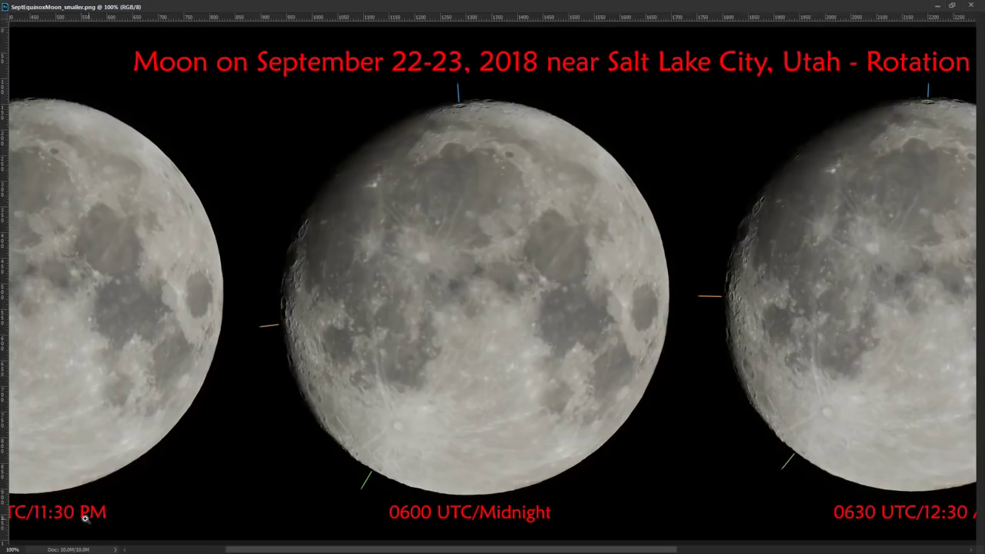
Pan the rotation panorama right to the 0630 and 0700 UTC Moons, then back to its start
{"action": "left_click_drag", "start_coordinate": [246, 551], "coordinate": [146, 524]}
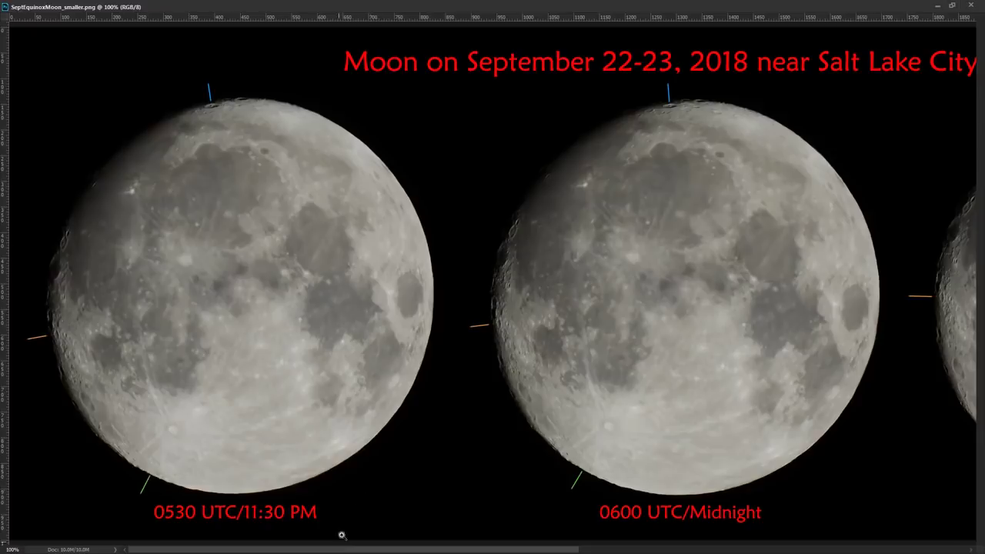
{"action": "left_click_drag", "start_coordinate": [345, 551], "coordinate": [506, 551]}
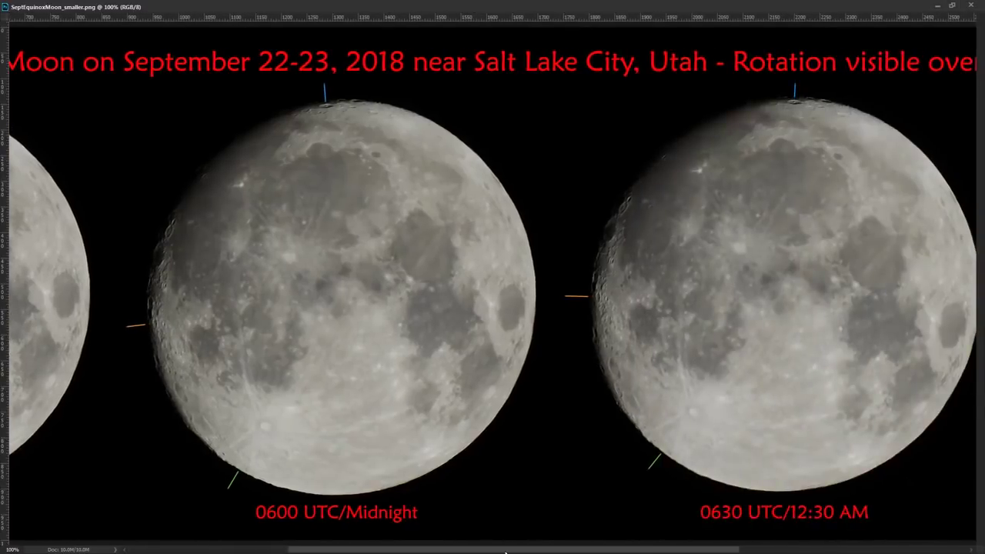
{"action": "left_click_drag", "start_coordinate": [506, 552], "coordinate": [714, 552]}
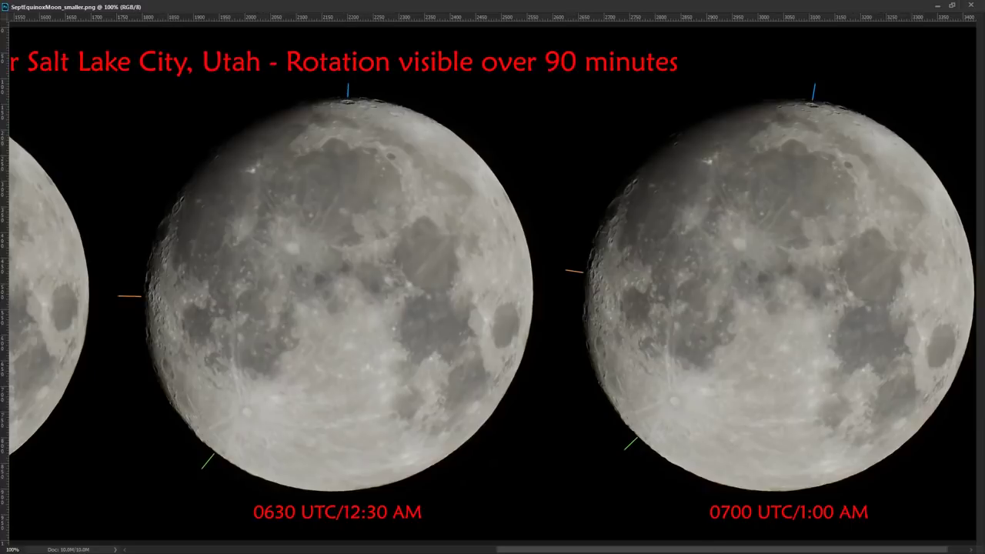
{"action": "left_click", "coordinate": [312, 550]}
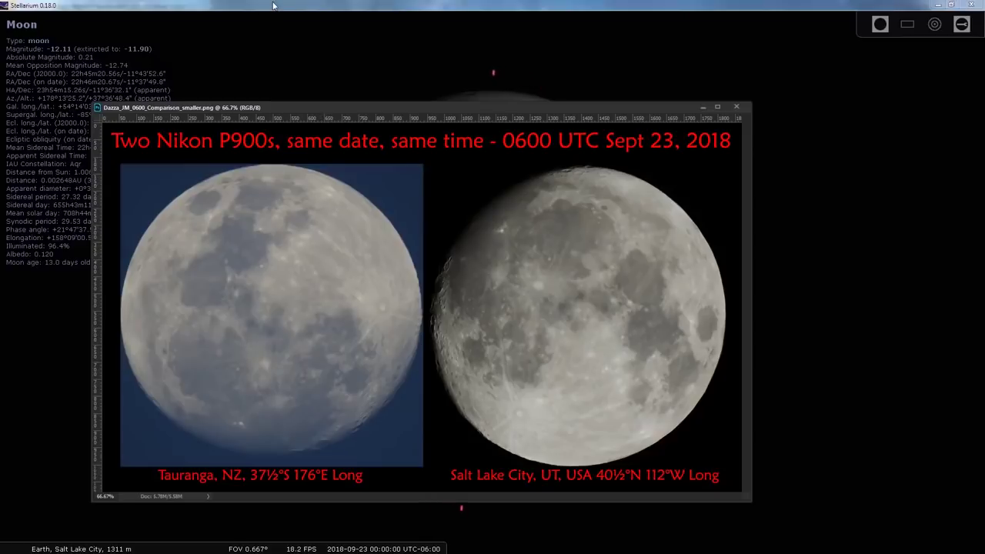
Close the two-Moon comparison image to reveal Stellarium's Salt Lake City Moon
{"action": "key", "text": "ctrl+w"}
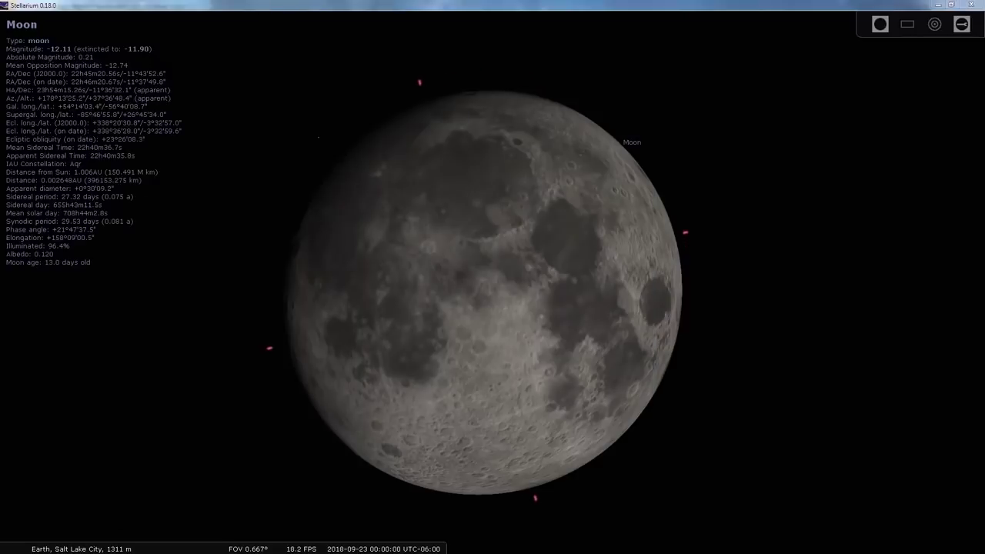
Search 'taurang' in the Location window and set the observer location to Tauranga, New Zealand
{"action": "mouse_move", "coordinate": [18, 406]}
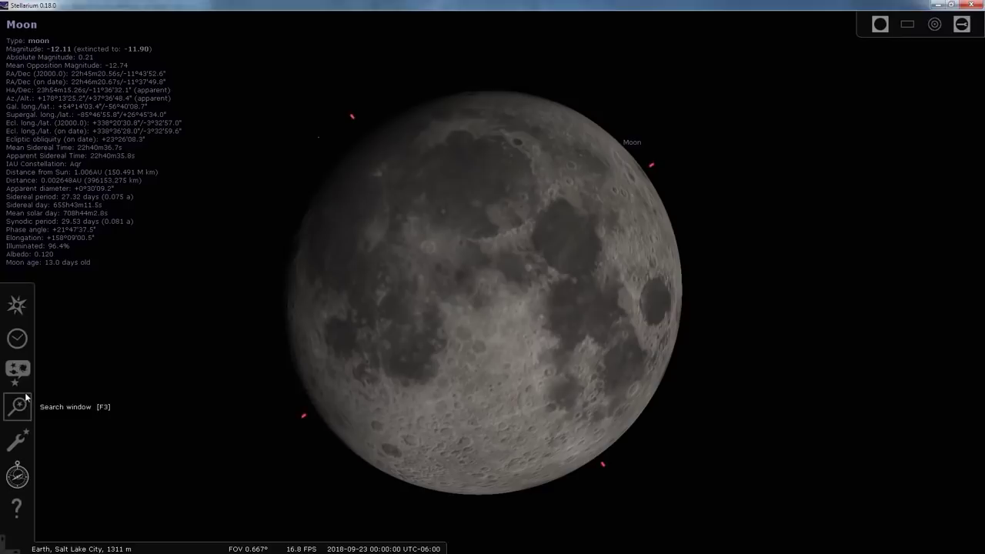
{"action": "left_click", "coordinate": [18, 305]}
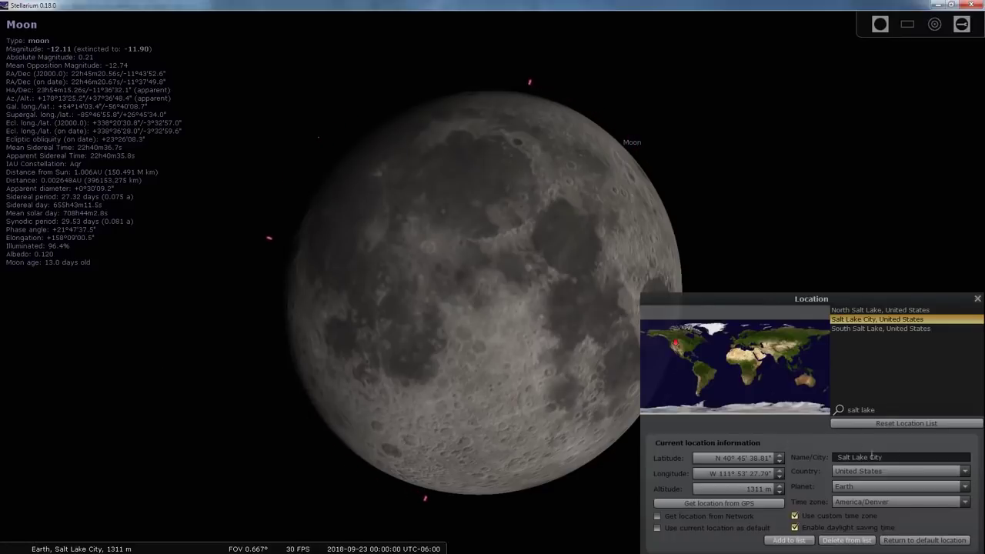
{"action": "triple_click", "coordinate": [872, 456]}
{"action": "type", "text": "Tauma"}
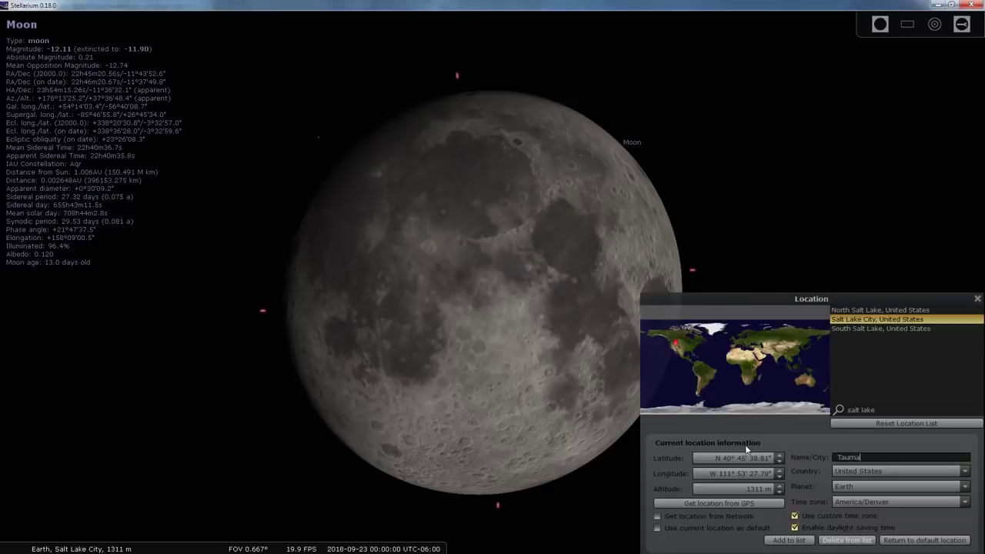
{"action": "key", "text": "BackSpace"}
{"action": "key", "text": "BackSpace"}
{"action": "type", "text": "ran"}
{"action": "left_click_drag", "start_coordinate": [893, 410], "coordinate": [824, 412]}
{"action": "type", "text": "taurang"}
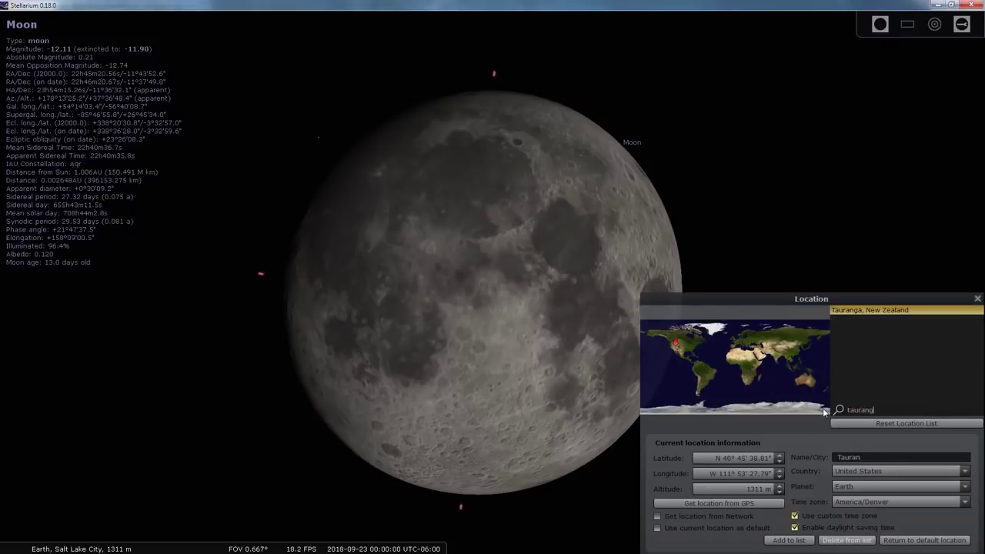
{"action": "left_click", "coordinate": [853, 310]}
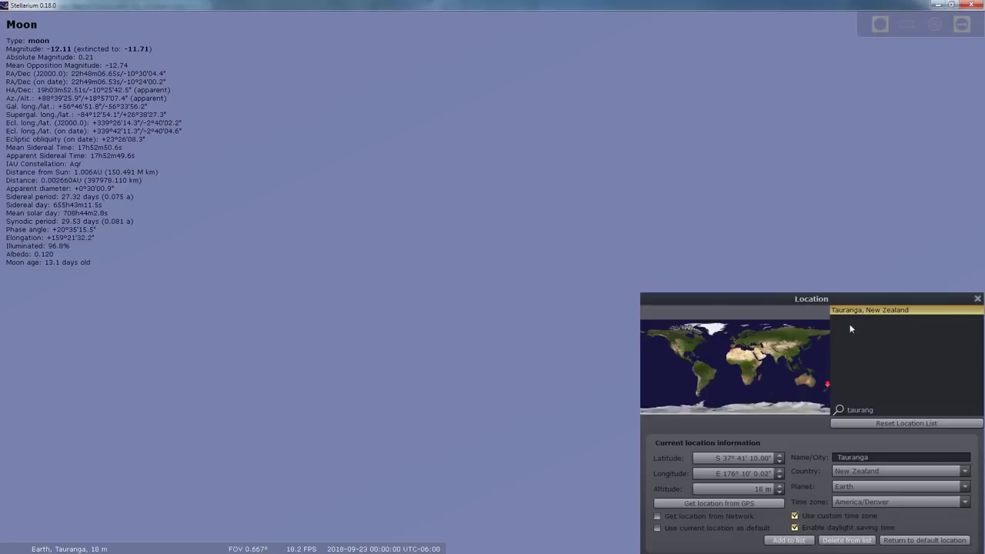
{"action": "left_click", "coordinate": [978, 299]}
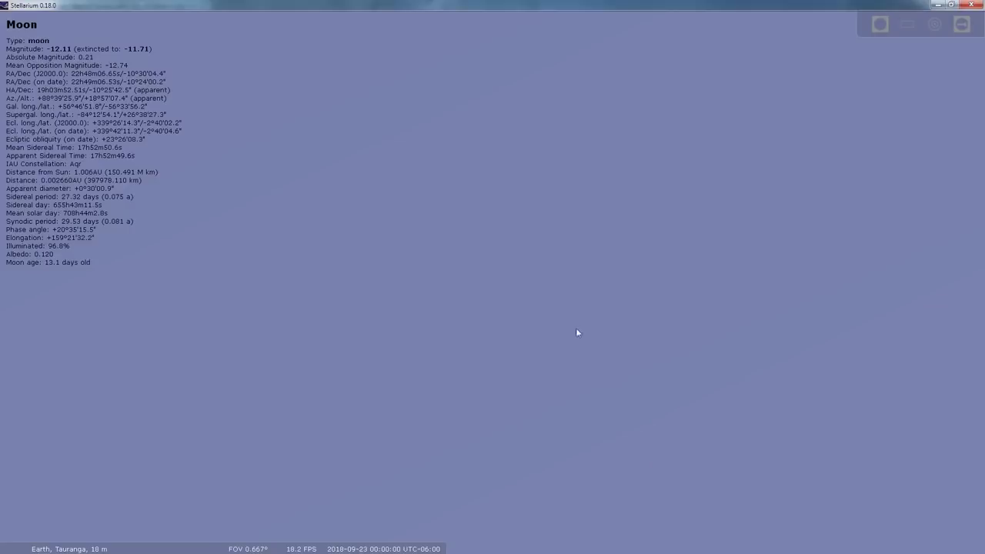
{"action": "right_click", "coordinate": [541, 337]}
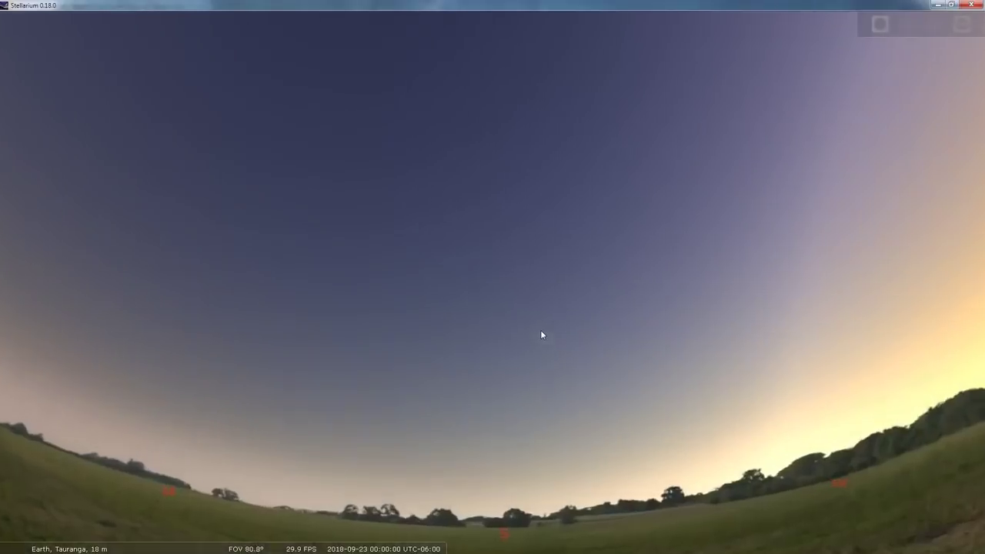
Find the Moon in Tauranga's sky, select and centre it, and zoom in
{"action": "left_click_drag", "start_coordinate": [330, 367], "coordinate": [808, 287]}
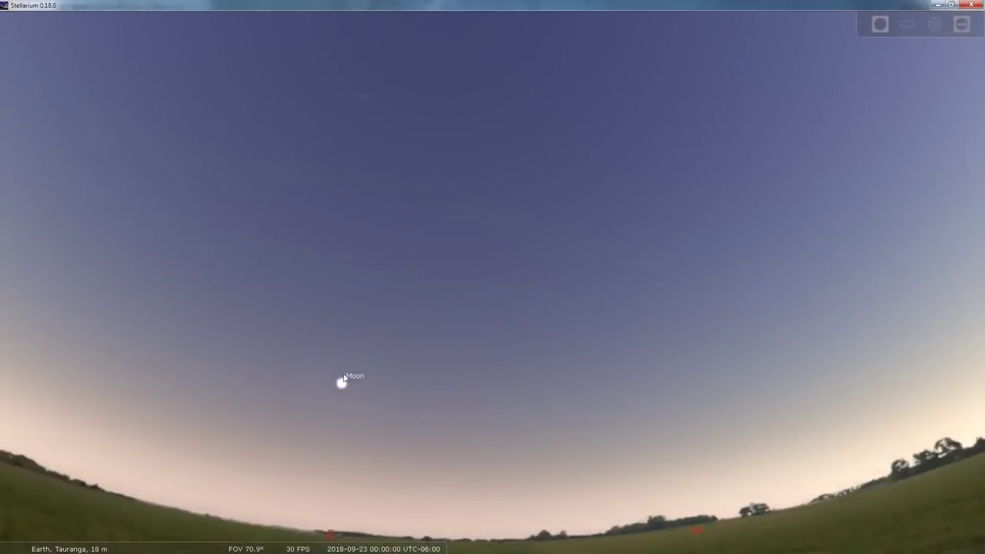
{"action": "left_click", "coordinate": [344, 378]}
{"action": "key", "text": "space"}
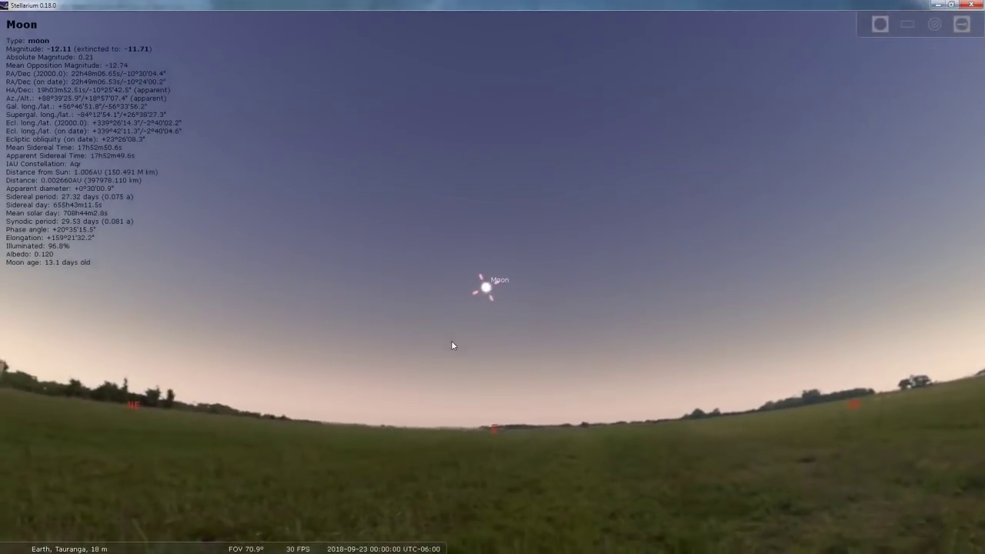
{"action": "scroll", "coordinate": [500, 286], "scroll_direction": "up", "scroll_amount": 5}
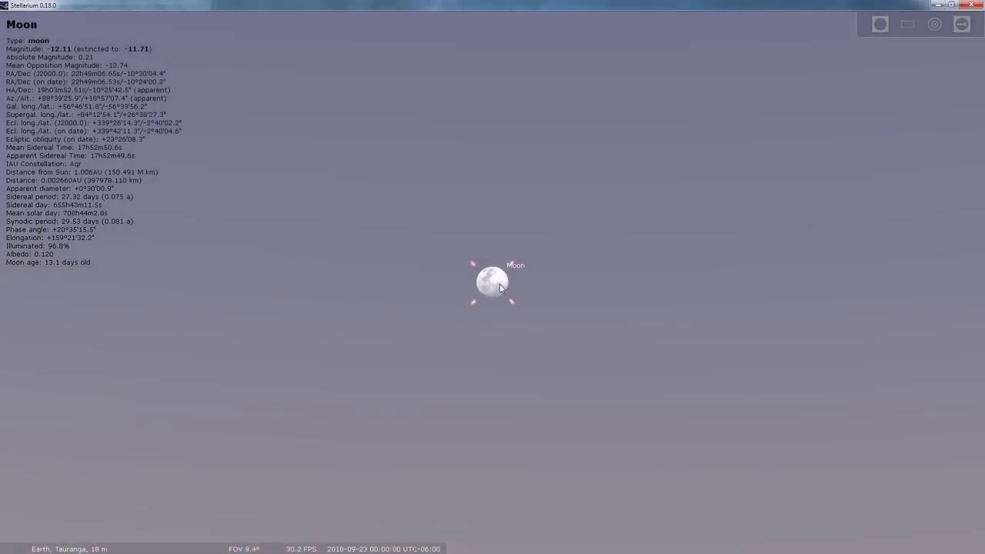
{"action": "scroll", "coordinate": [501, 287], "scroll_direction": "up", "scroll_amount": 5}
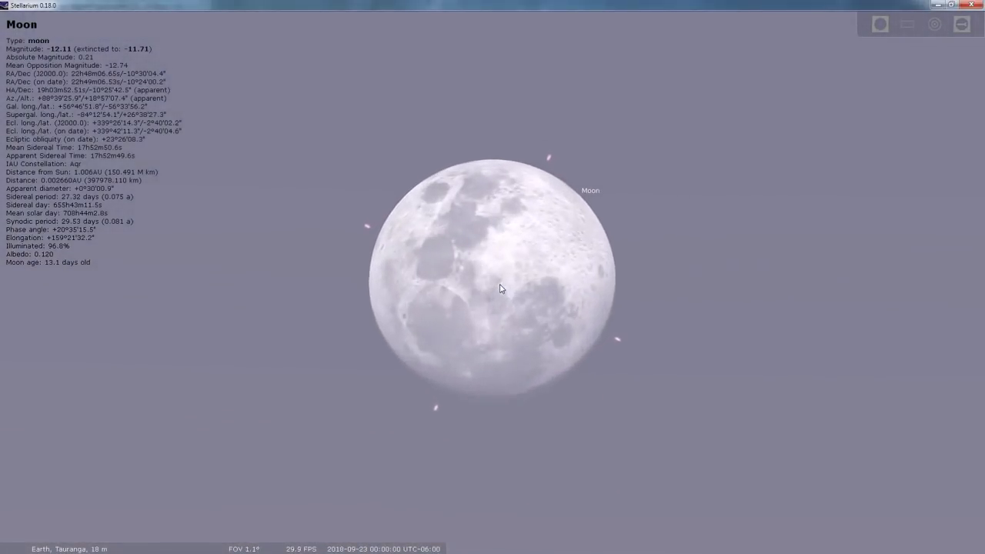
{"action": "scroll", "coordinate": [500, 289], "scroll_direction": "up", "scroll_amount": 2}
{"action": "scroll", "coordinate": [500, 289], "scroll_direction": "up", "scroll_amount": 1}
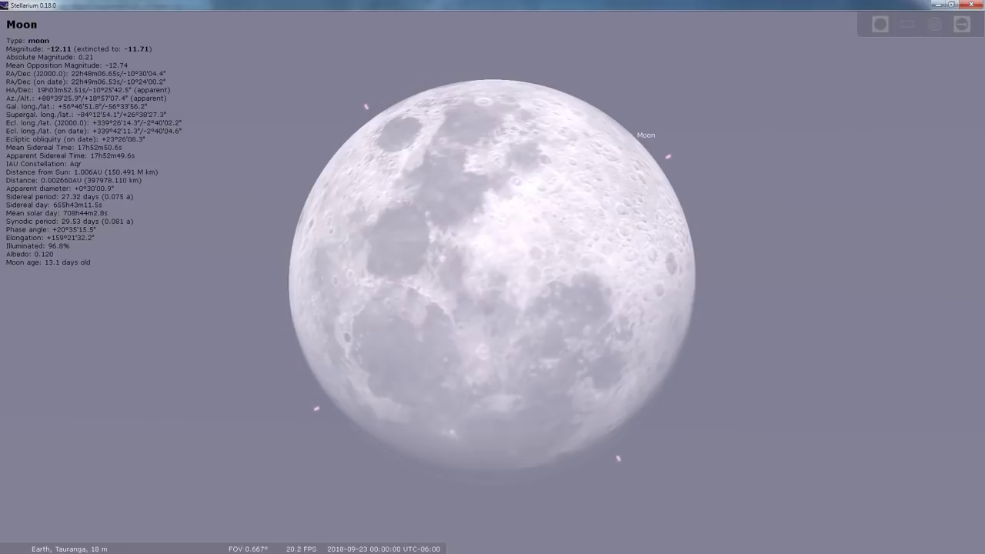
Shift the Moon to the right, zoom out slightly, and bring back the comparison image
{"action": "left_click_drag", "start_coordinate": [437, 316], "coordinate": [761, 306]}
{"action": "scroll", "coordinate": [668, 318], "scroll_direction": "down", "scroll_amount": 3}
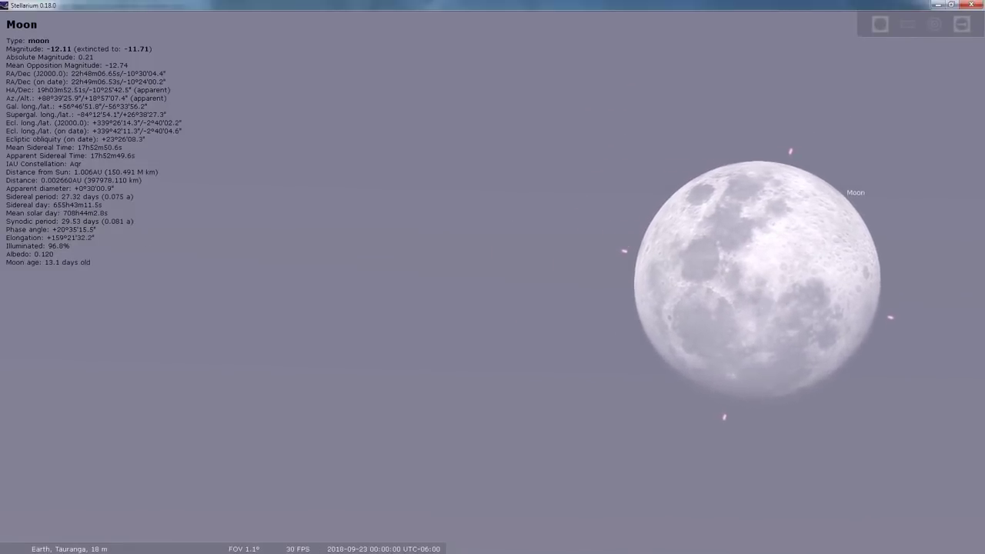
{"action": "key", "text": "alt+Tab"}
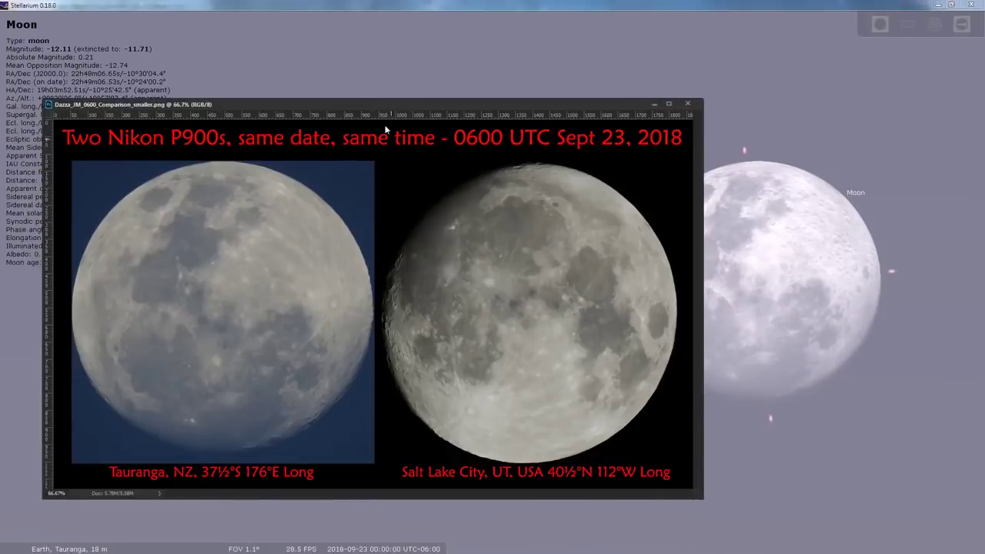
Narrow the image to the Tauranga photo, set it beside the simulated Moon, then move it away
{"action": "left_click_drag", "start_coordinate": [702, 275], "coordinate": [391, 258]}
{"action": "left_click_drag", "start_coordinate": [271, 104], "coordinate": [494, 88]}
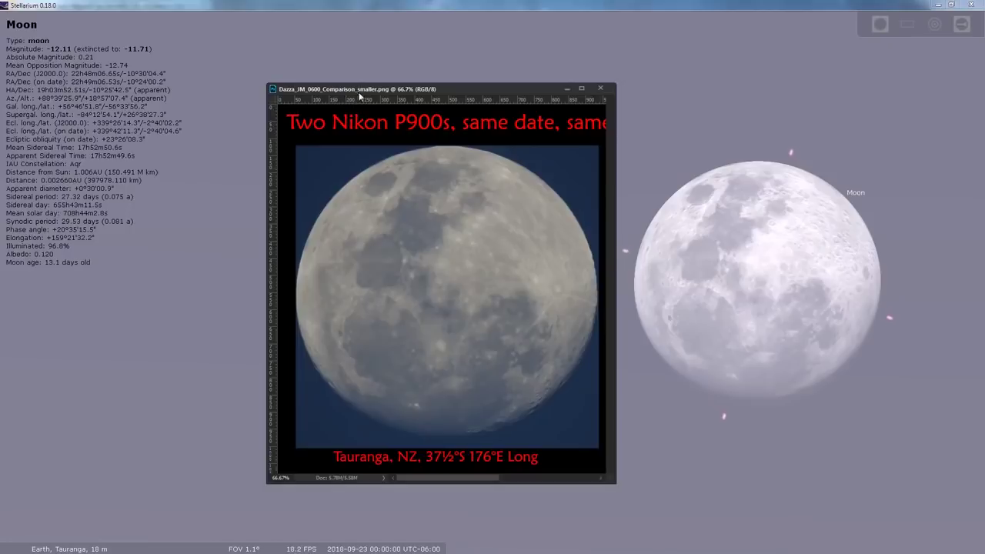
{"action": "left_click_drag", "start_coordinate": [362, 91], "coordinate": [120, 91]}
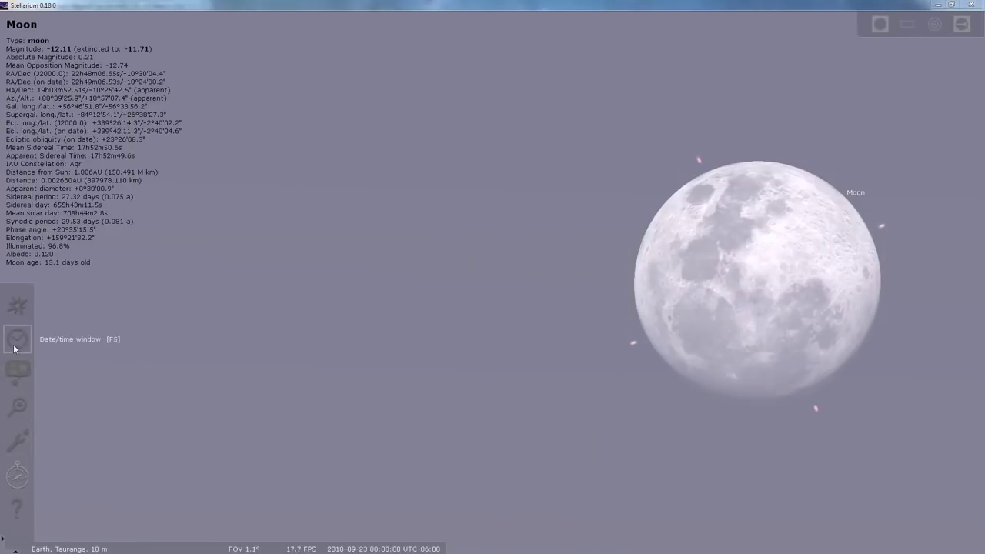
Open the Location window, re-centre on the Moon and move the window off the Moon
{"action": "left_click", "coordinate": [14, 329]}
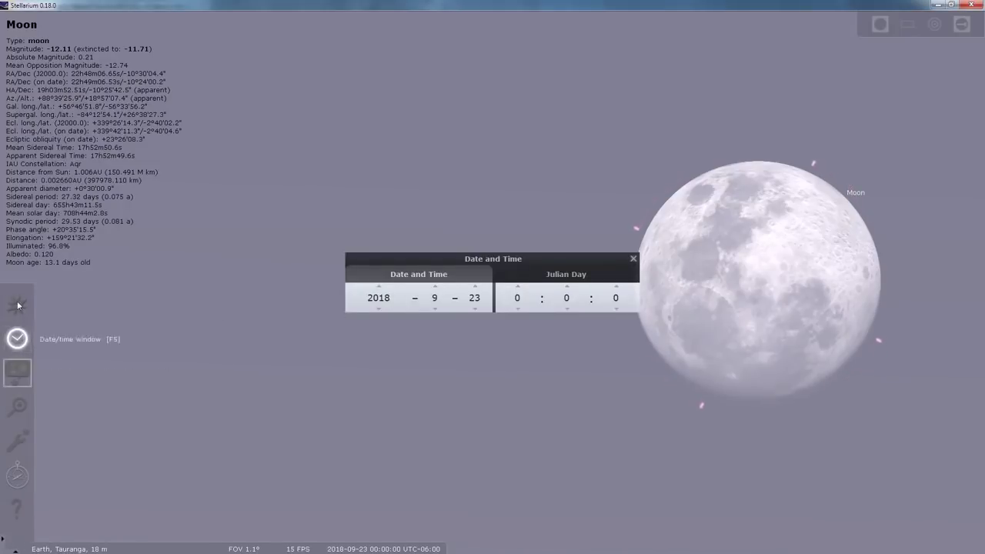
{"action": "left_click", "coordinate": [16, 339]}
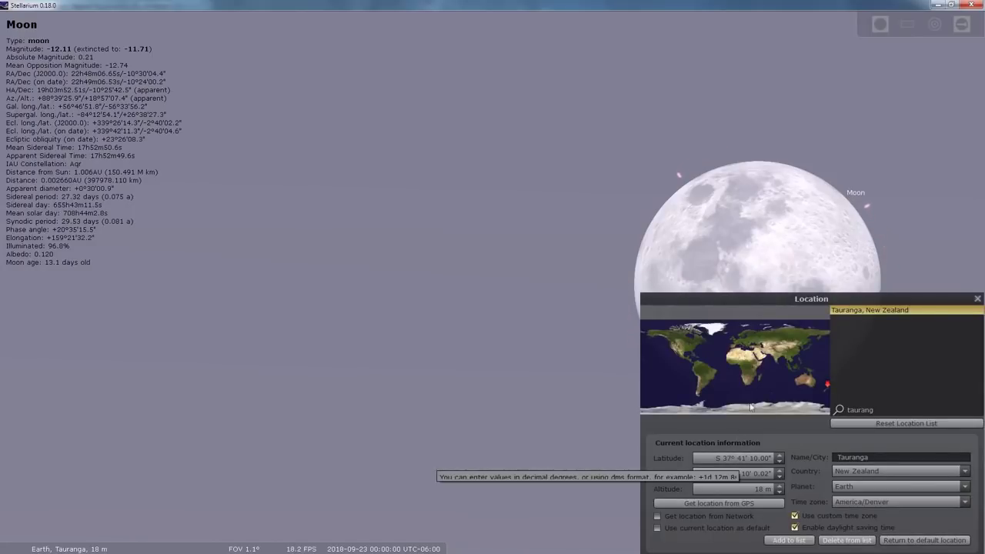
{"action": "left_click_drag", "start_coordinate": [736, 300], "coordinate": [335, 222]}
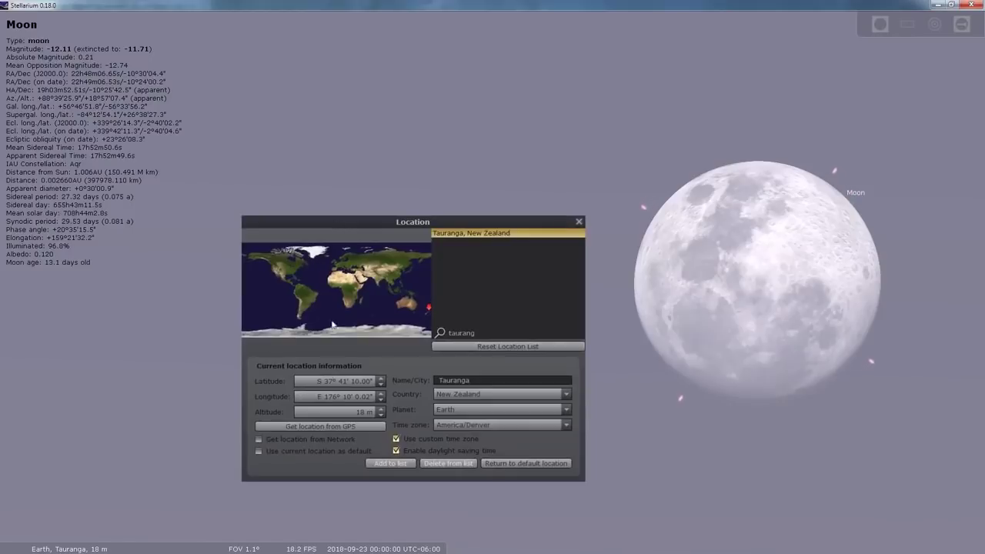
{"action": "scroll", "coordinate": [339, 381], "scroll_direction": "up", "scroll_amount": 1}
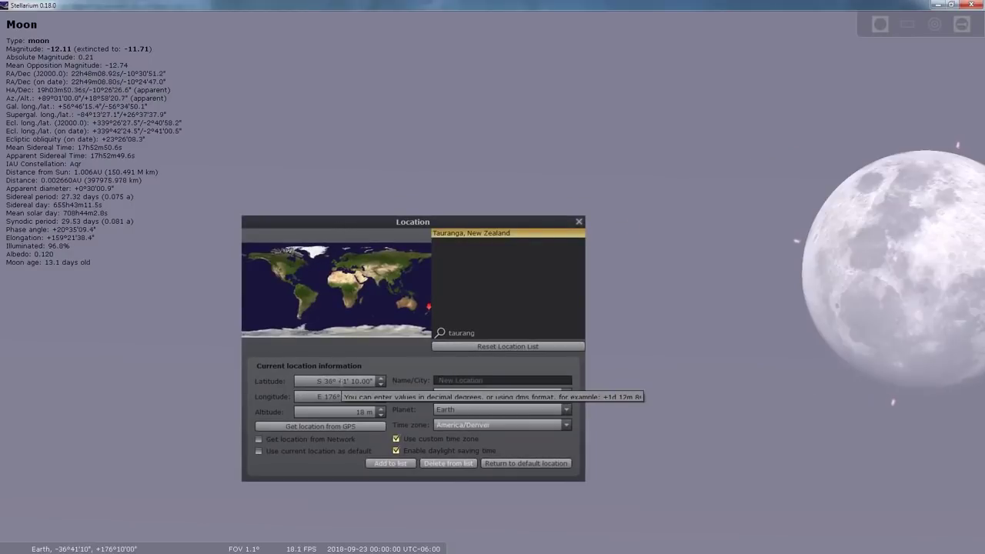
{"action": "scroll", "coordinate": [339, 381], "scroll_direction": "down", "scroll_amount": 1}
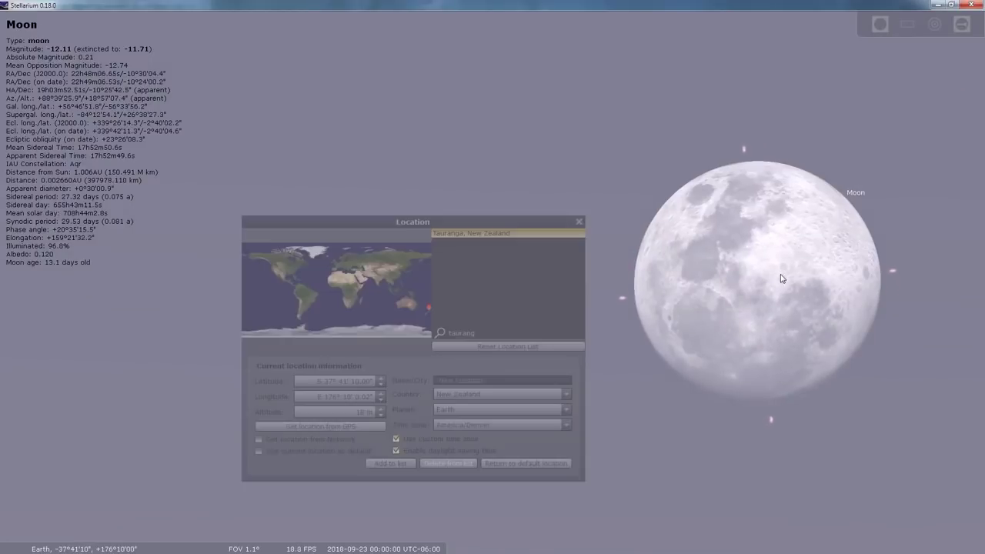
{"action": "key", "text": "space"}
{"action": "left_click_drag", "start_coordinate": [540, 224], "coordinate": [961, 216]}
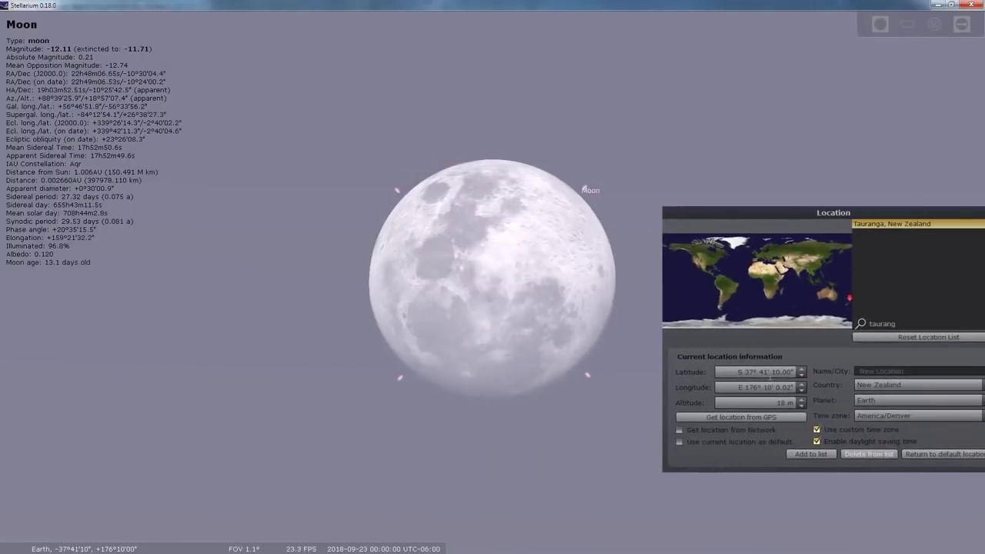
Scroll the coordinates to latitude N 40°18'50" and longitude W 112°49'59.98"
{"action": "scroll", "coordinate": [771, 375], "scroll_direction": "up", "scroll_amount": 7}
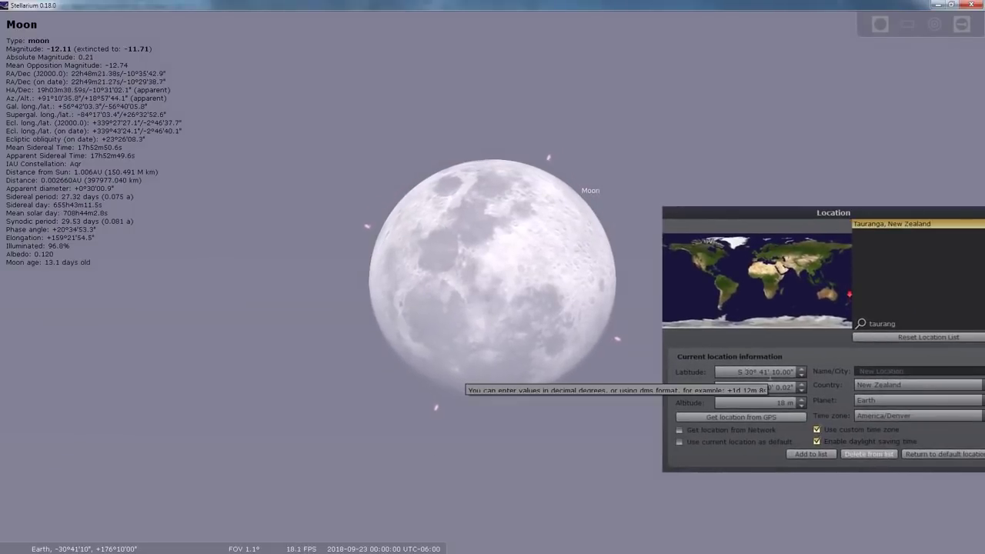
{"action": "scroll", "coordinate": [770, 373], "scroll_direction": "up", "scroll_amount": 20}
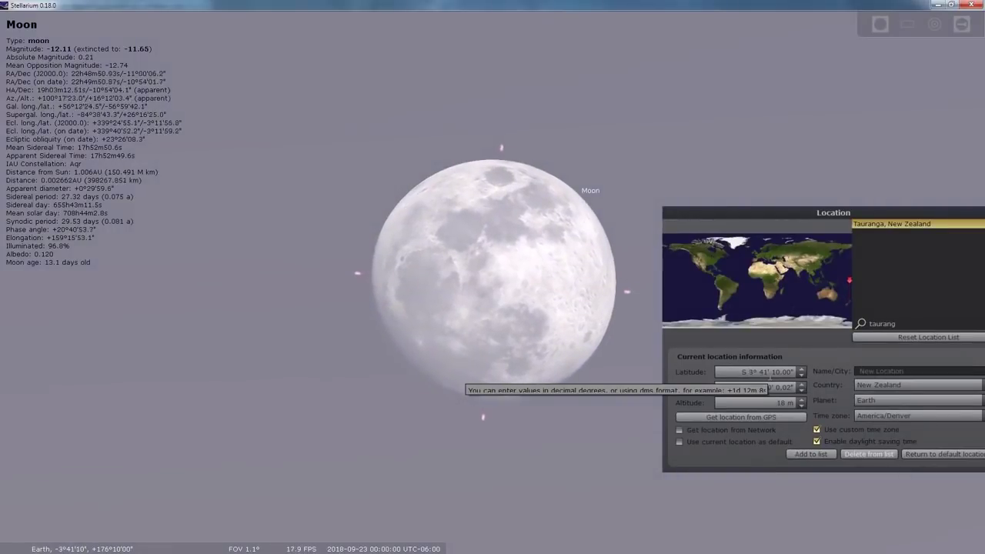
{"action": "scroll", "coordinate": [771, 374], "scroll_direction": "up", "scroll_amount": 20}
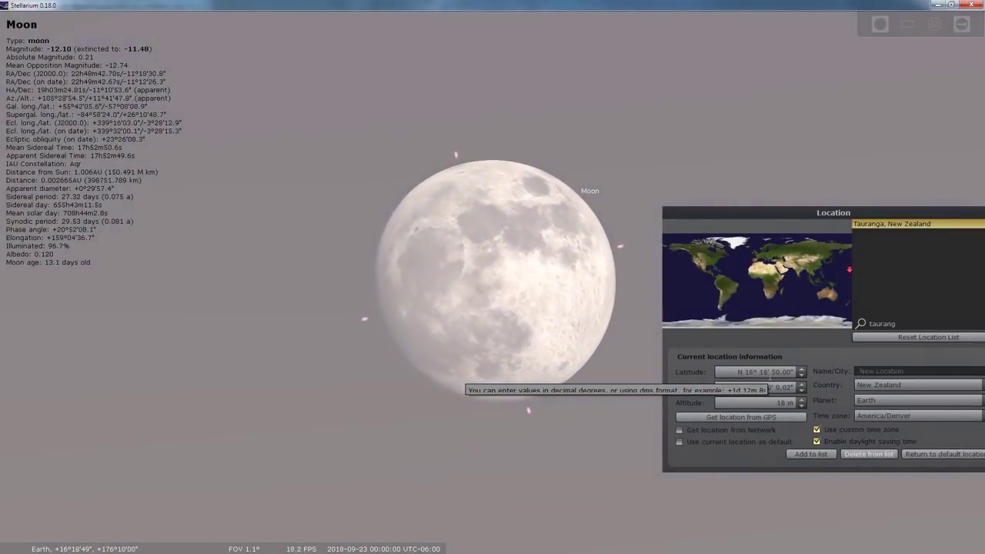
{"action": "scroll", "coordinate": [770, 373], "scroll_direction": "up", "scroll_amount": 19}
{"action": "scroll", "coordinate": [770, 374], "scroll_direction": "up", "scroll_amount": 5}
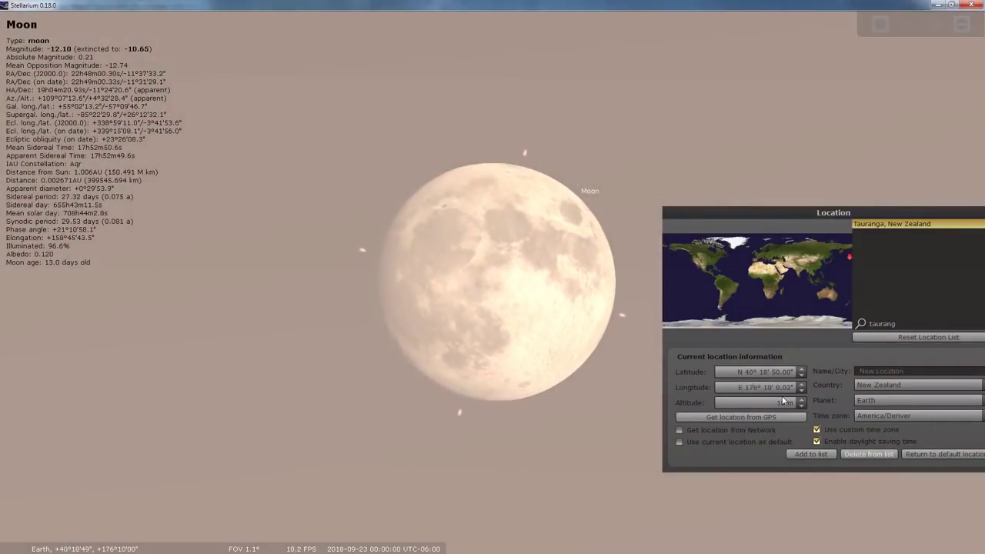
{"action": "scroll", "coordinate": [782, 395], "scroll_direction": "up", "scroll_amount": 7}
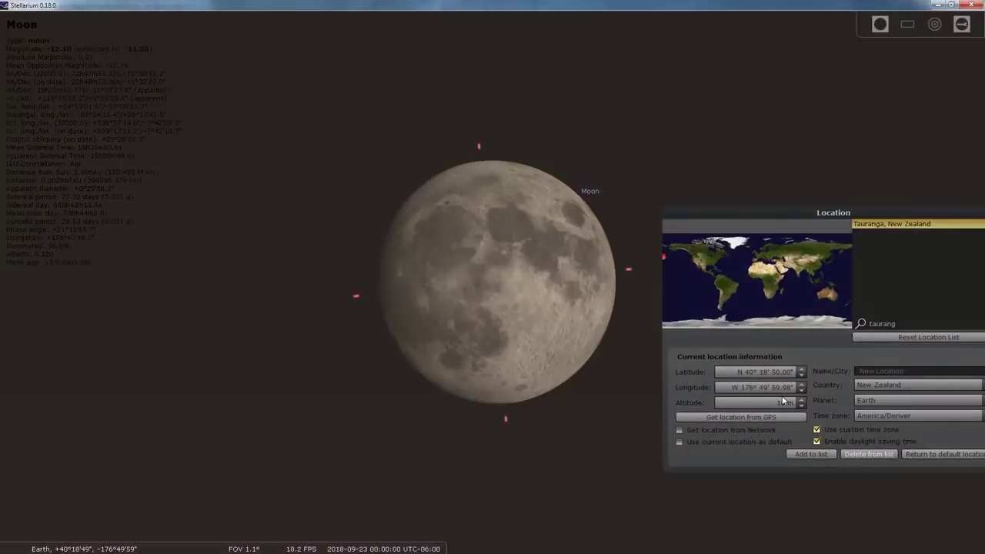
{"action": "scroll", "coordinate": [782, 396], "scroll_direction": "up", "scroll_amount": 14}
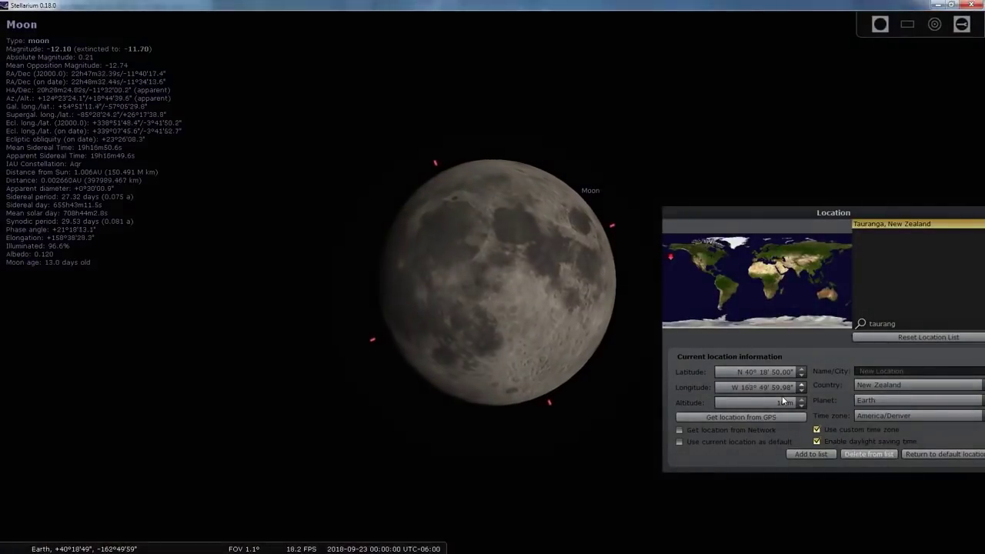
{"action": "scroll", "coordinate": [782, 395], "scroll_direction": "up", "scroll_amount": 20}
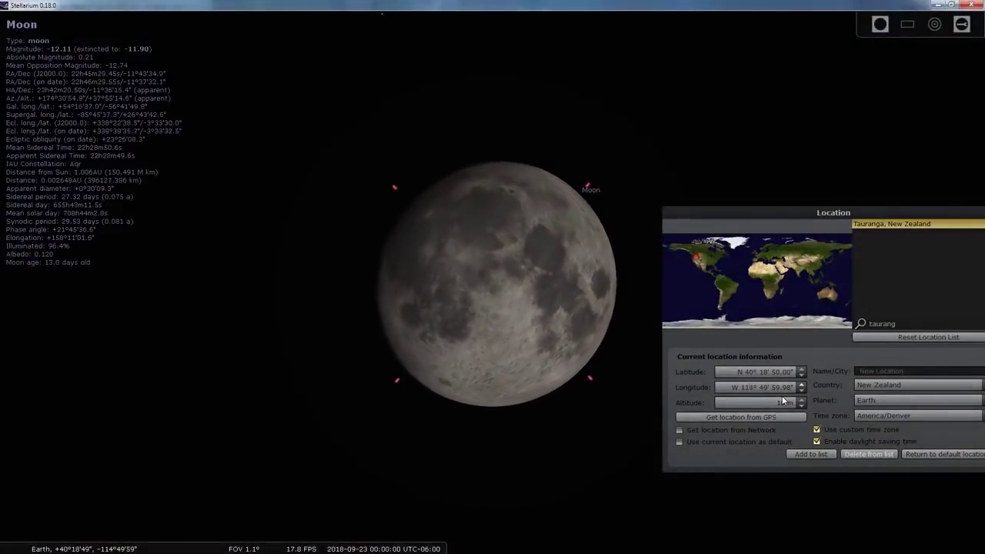
{"action": "scroll", "coordinate": [782, 396], "scroll_direction": "up", "scroll_amount": 7}
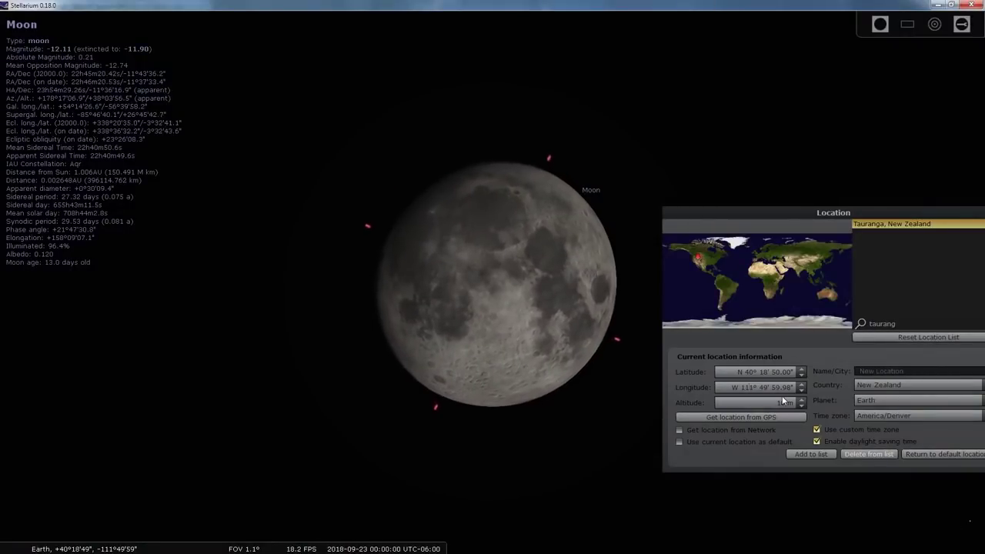
{"action": "scroll", "coordinate": [782, 395], "scroll_direction": "down", "scroll_amount": 2}
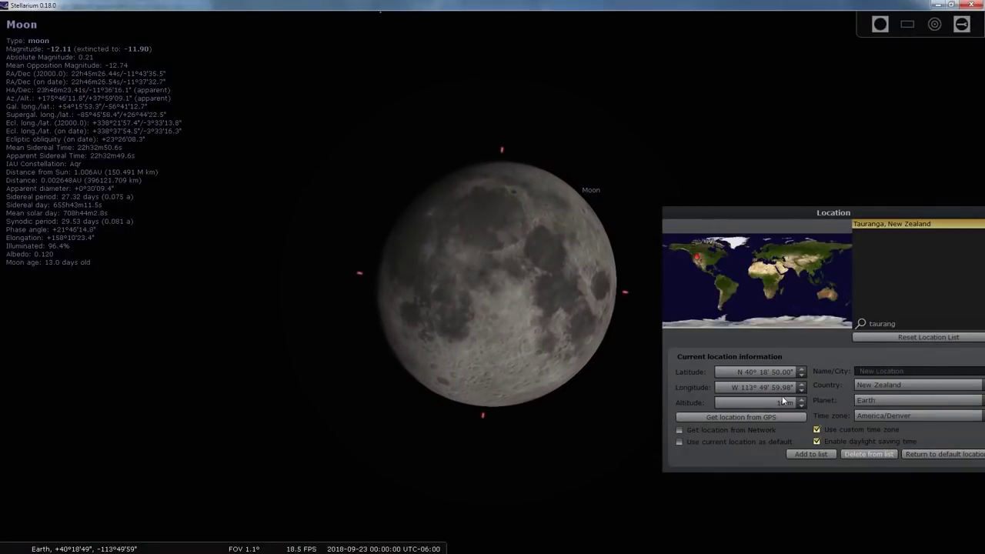
{"action": "scroll", "coordinate": [782, 396], "scroll_direction": "up", "scroll_amount": 1}
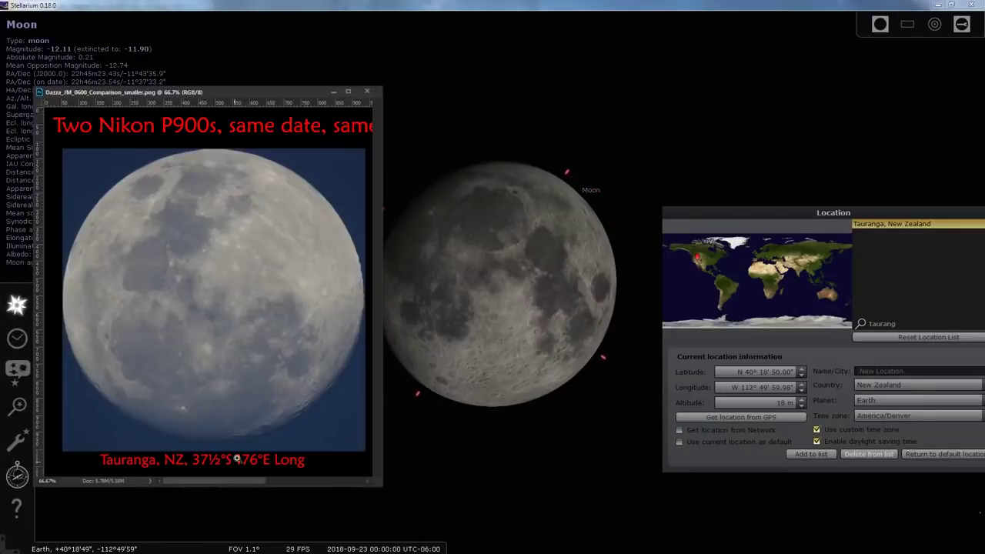
Pan the comparison image to the Salt Lake City photo, then move the Location window onto the sky
{"action": "left_click_drag", "start_coordinate": [236, 483], "coordinate": [338, 483]}
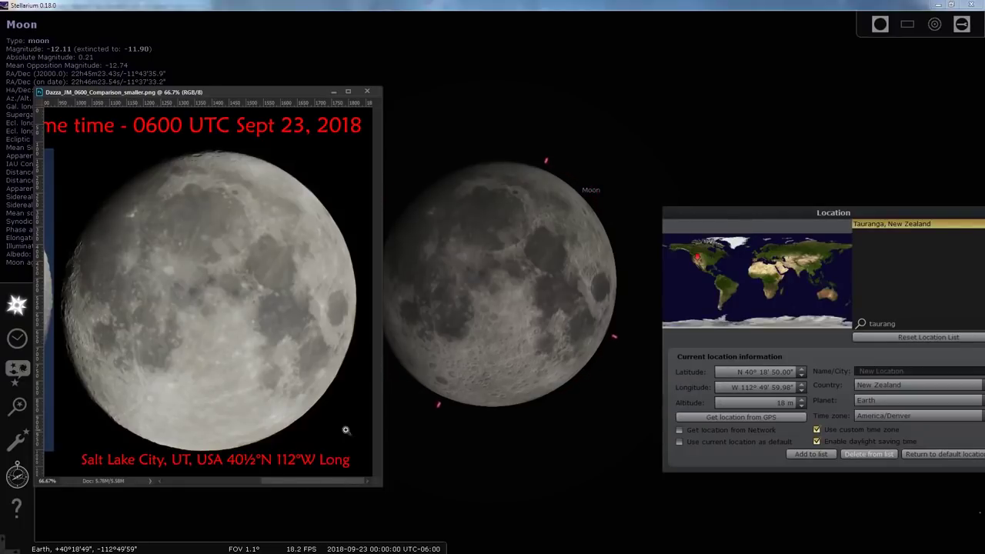
{"action": "left_click_drag", "start_coordinate": [793, 211], "coordinate": [708, 213]}
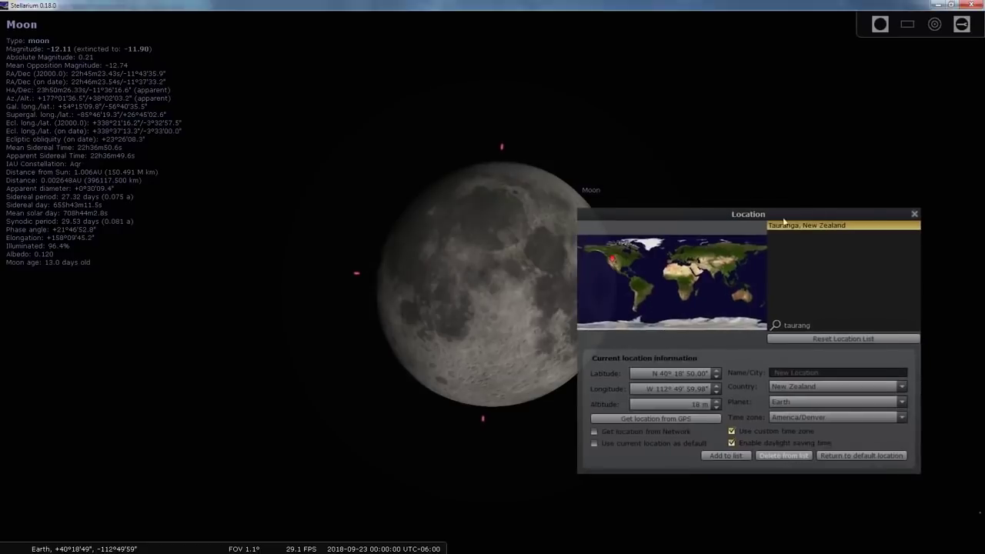
Close the Location window, then switch to the Google Earth Pro globe view
{"action": "left_click", "coordinate": [915, 215]}
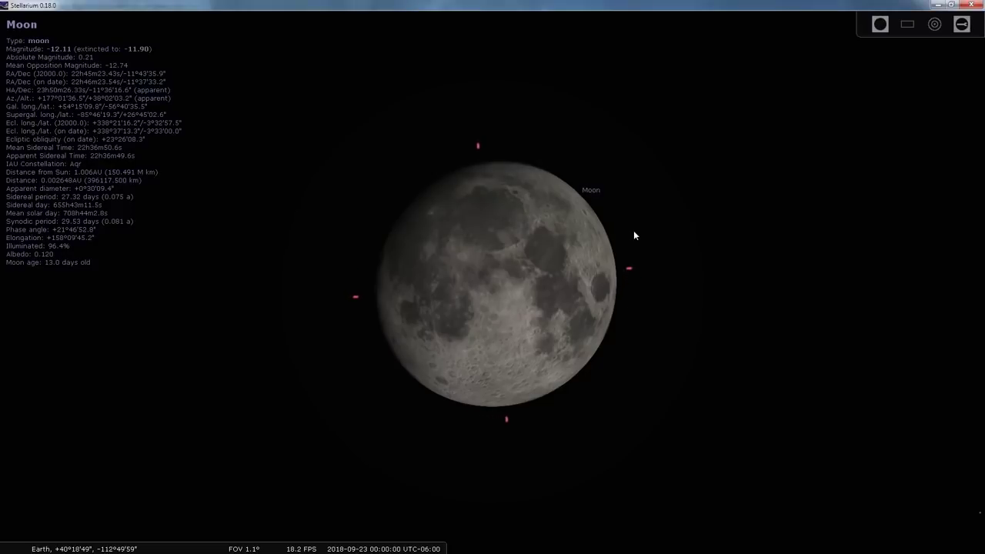
{"action": "mouse_move", "coordinate": [5, 331]}
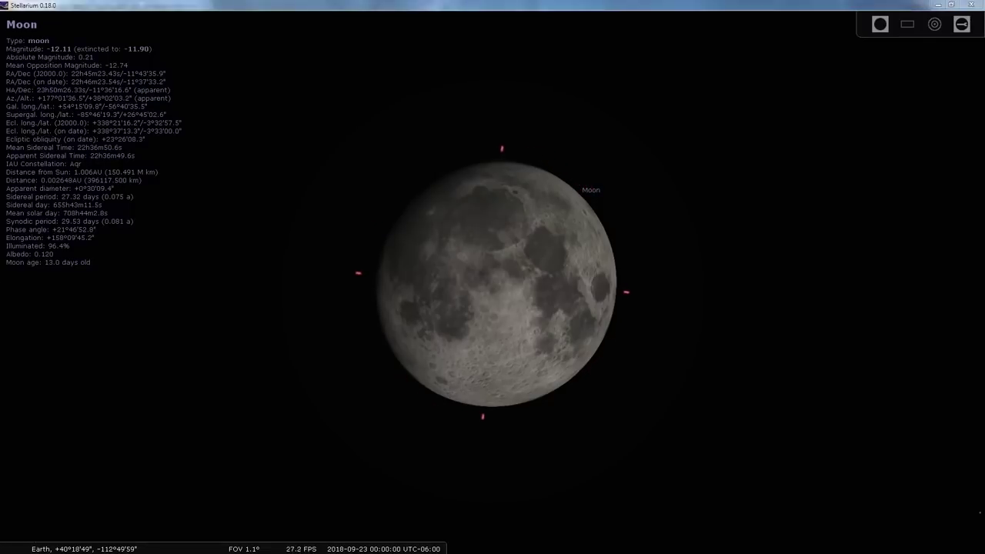
{"action": "key", "text": "alt+Tab"}
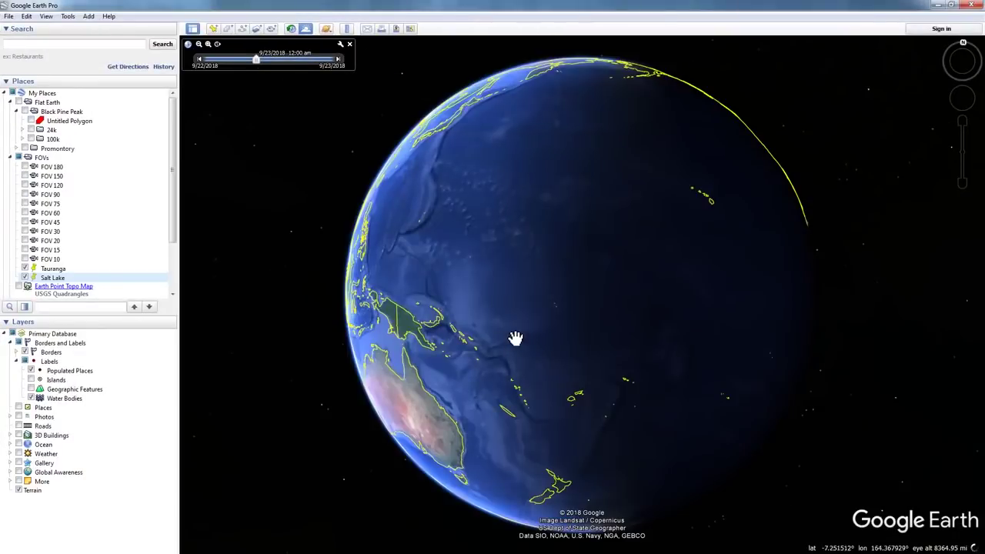
Turn the zoomed-out globe from the Pacific to a north-polar view showing North America
{"action": "scroll", "coordinate": [601, 323], "scroll_direction": "up", "scroll_amount": 1}
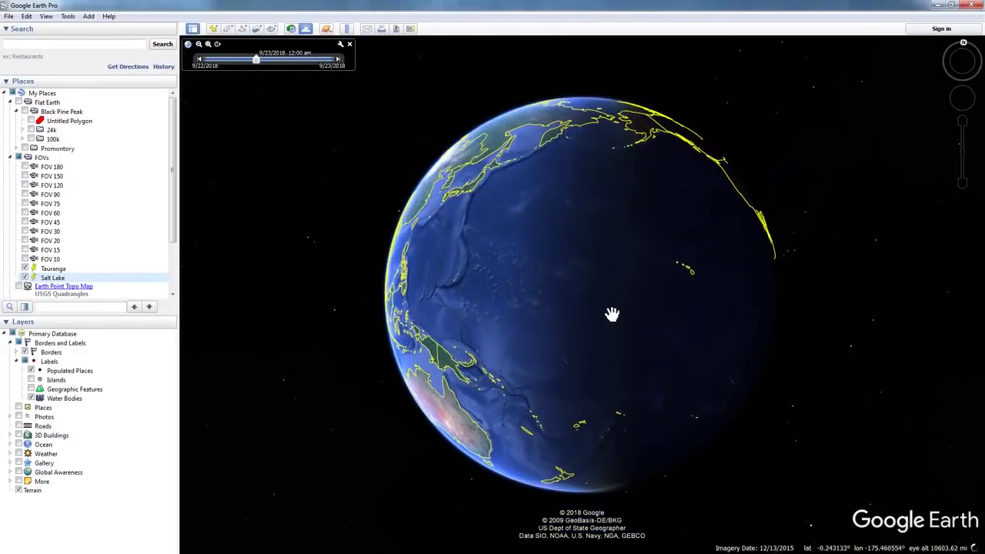
{"action": "left_click_drag", "start_coordinate": [612, 314], "coordinate": [618, 442]}
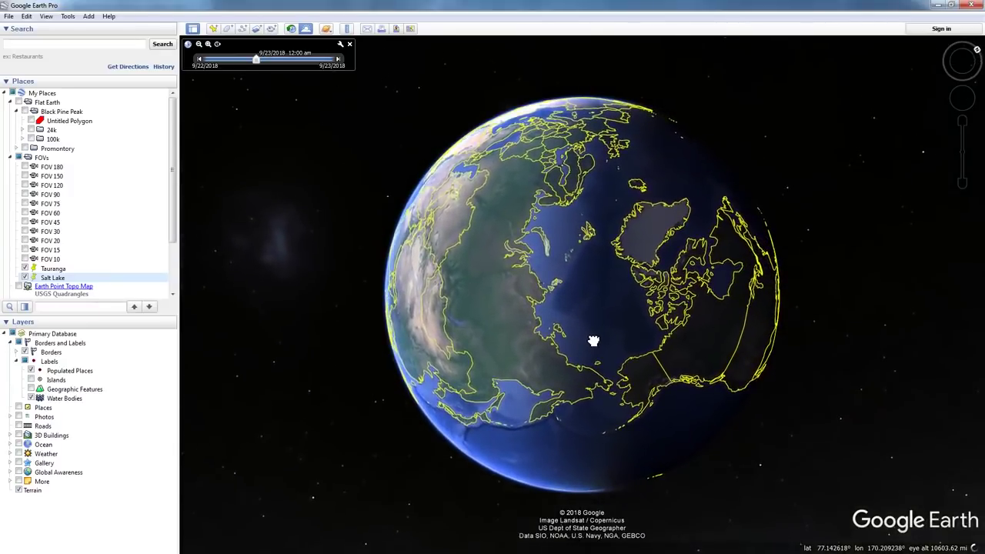
{"action": "left_click_drag", "start_coordinate": [595, 339], "coordinate": [592, 330]}
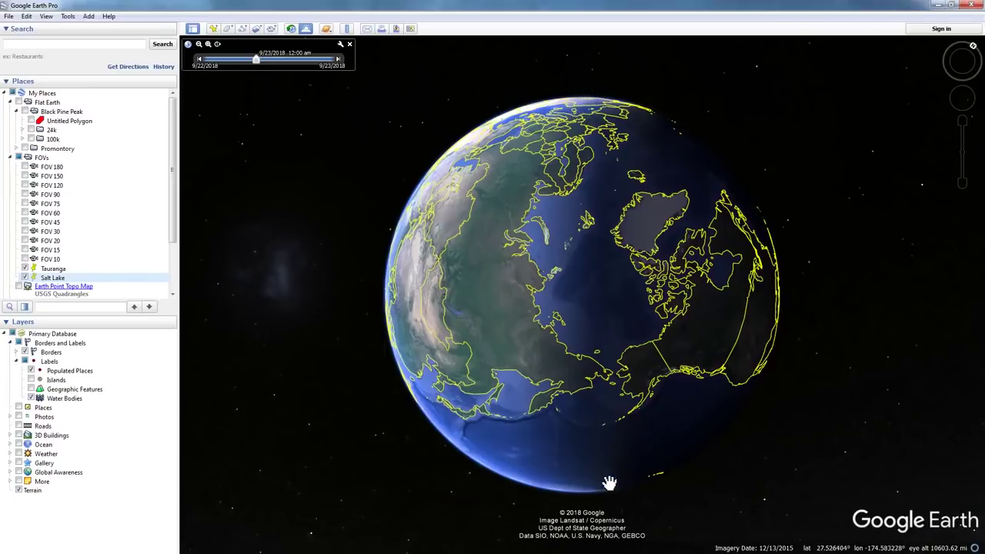
{"action": "left_click_drag", "start_coordinate": [606, 483], "coordinate": [600, 477]}
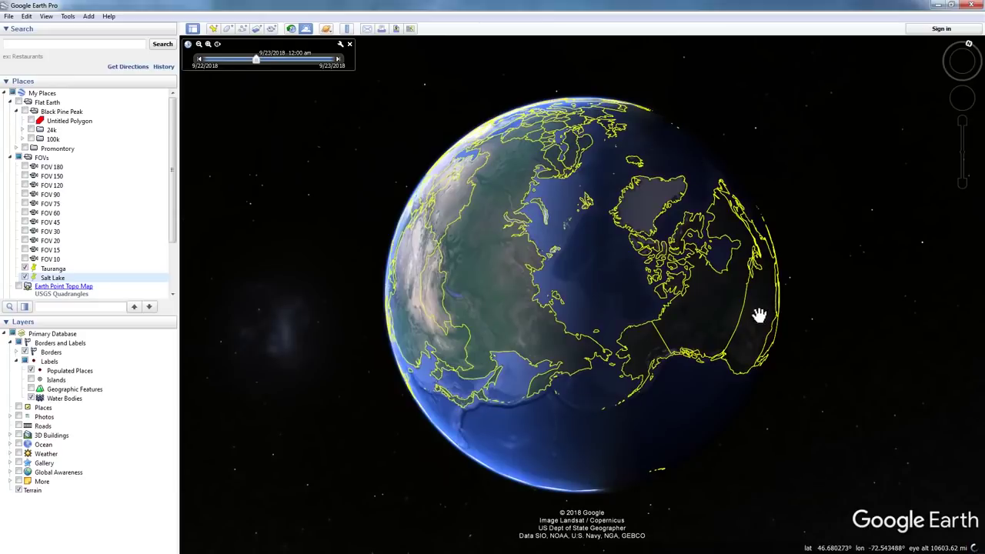
{"action": "scroll", "coordinate": [752, 347], "scroll_direction": "up", "scroll_amount": 3}
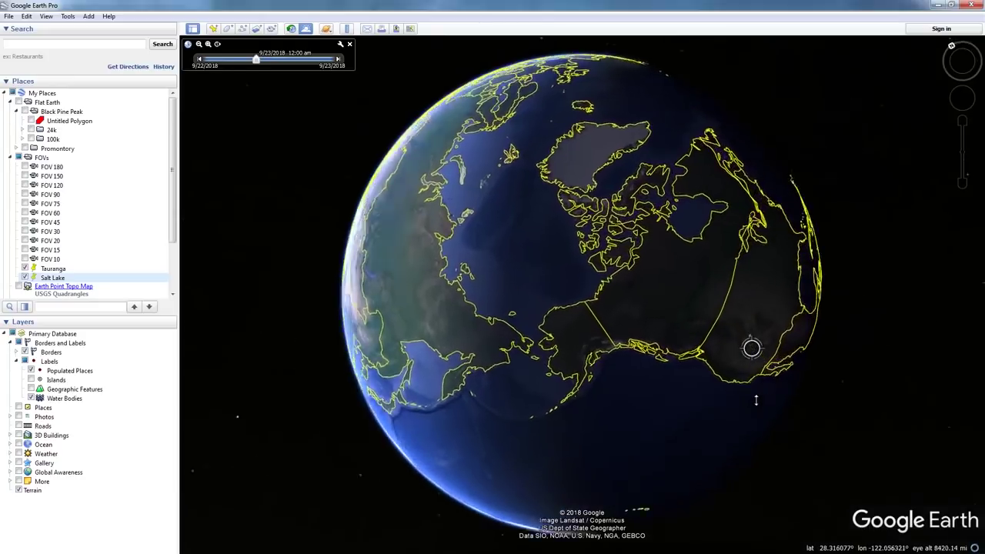
{"action": "scroll", "coordinate": [563, 255], "scroll_direction": "down", "scroll_amount": 5}
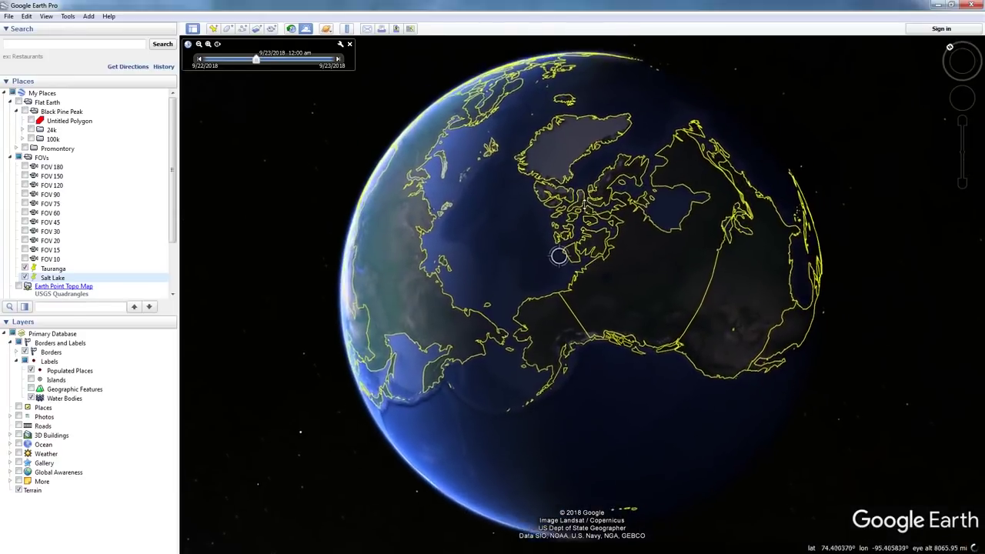
{"action": "left_click_drag", "start_coordinate": [585, 231], "coordinate": [642, 311]}
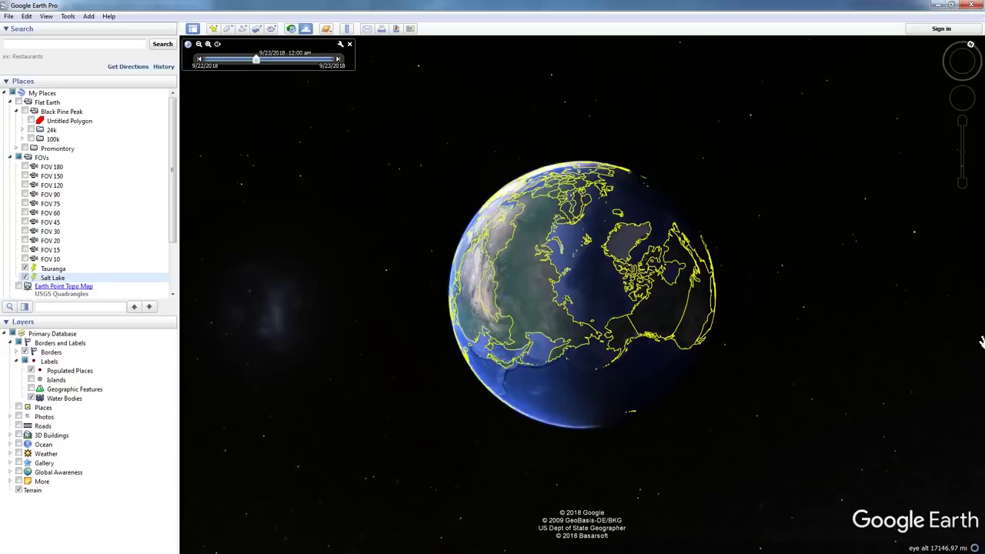
{"action": "left_click_drag", "start_coordinate": [583, 401], "coordinate": [598, 172]}
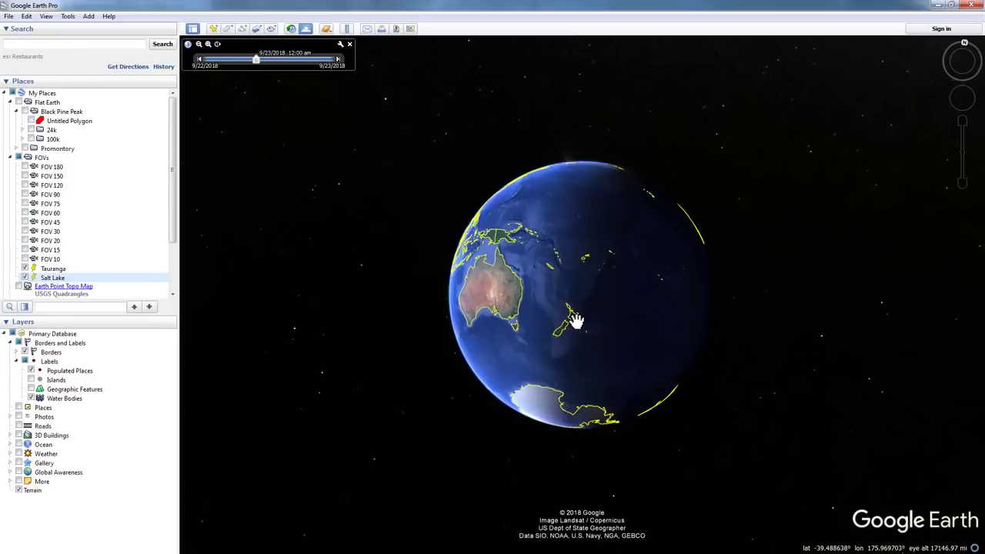
Pull New Zealand down toward the centre of the globe
{"action": "left_click_drag", "start_coordinate": [577, 314], "coordinate": [583, 363]}
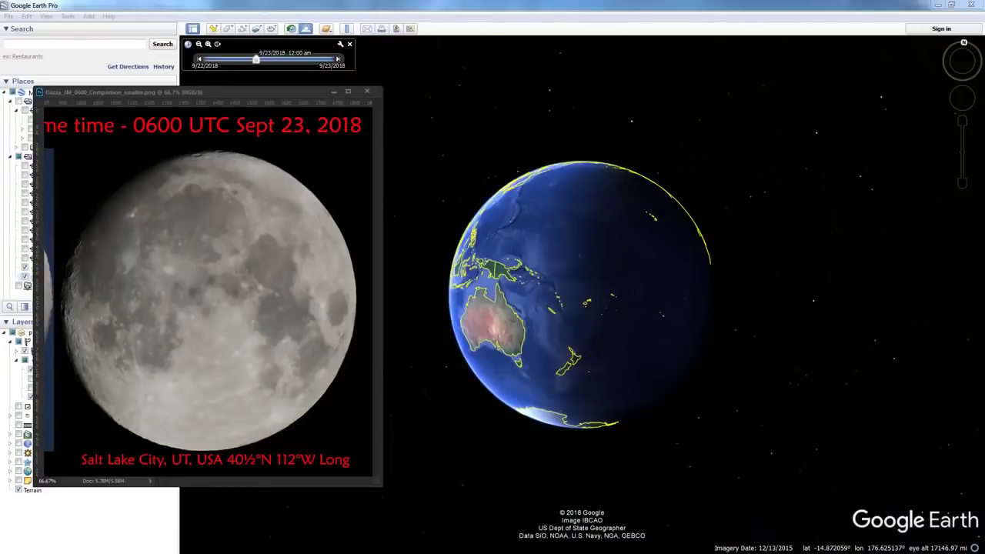
Close the side-by-side Moon comparison and zoom in on the analysis Moon's upper edge
{"action": "left_click", "coordinate": [368, 92]}
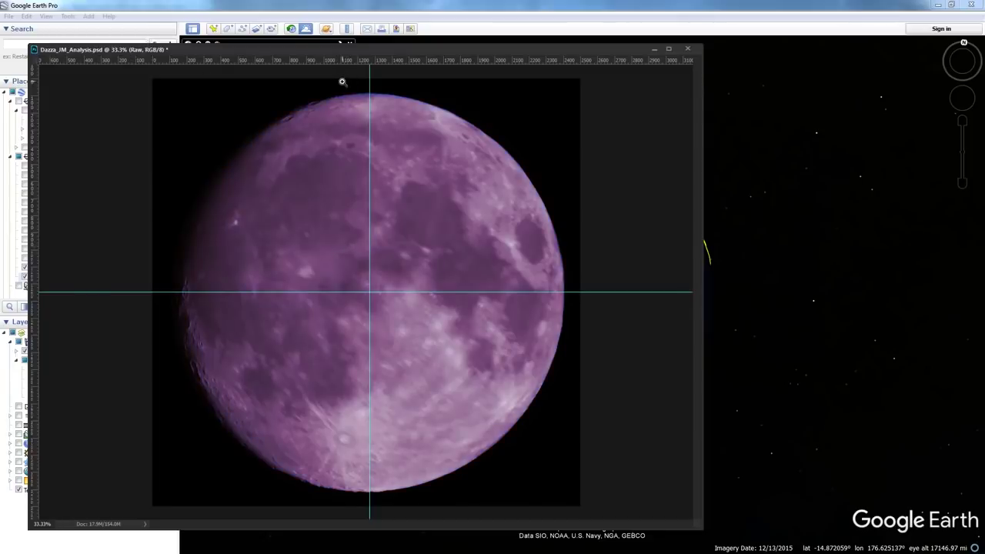
{"action": "left_click_drag", "start_coordinate": [343, 82], "coordinate": [464, 199]}
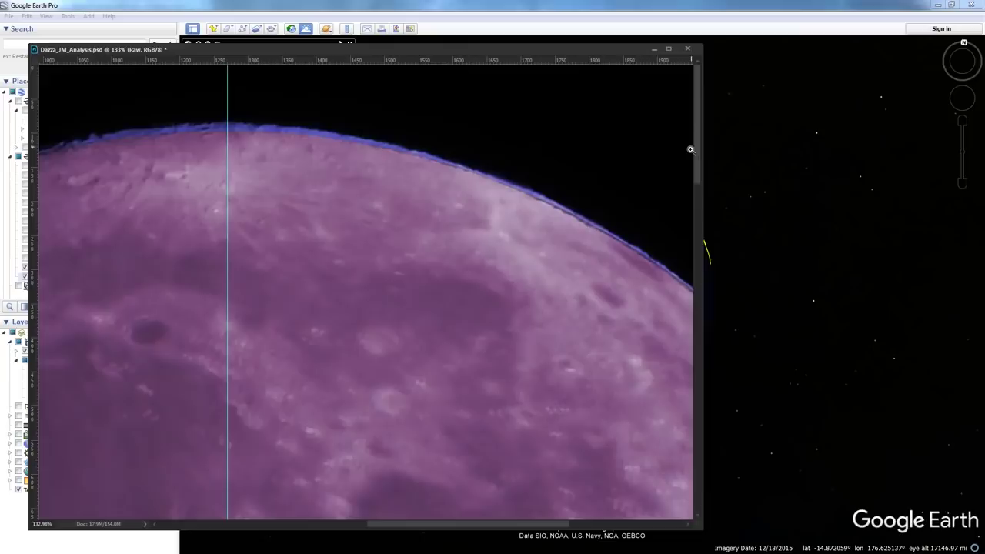
Scroll the 133% view from the Moon's top limb to its bottom limb and back, then zoom out
{"action": "left_click_drag", "start_coordinate": [690, 149], "coordinate": [675, 498]}
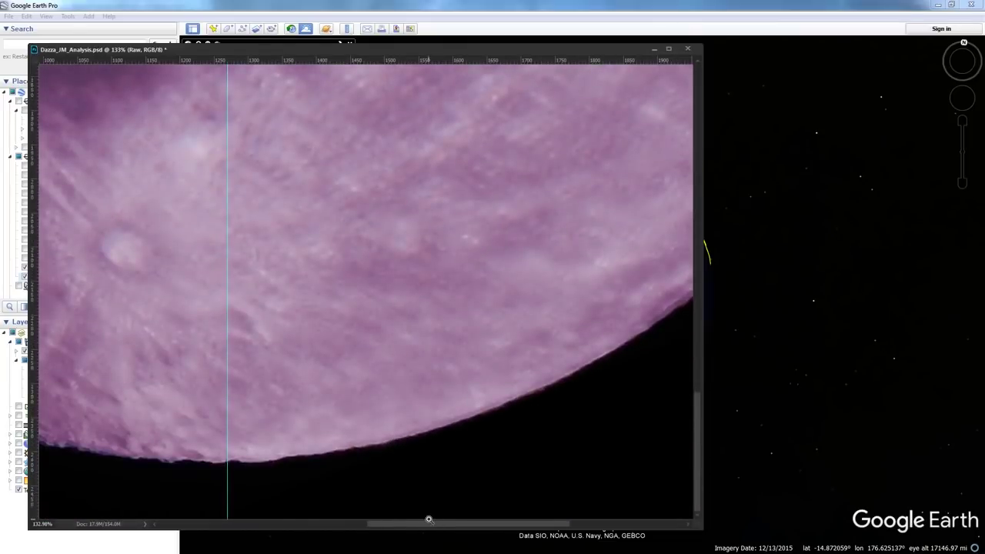
{"action": "left_click_drag", "start_coordinate": [419, 528], "coordinate": [386, 512]}
{"action": "left_click_drag", "start_coordinate": [698, 455], "coordinate": [715, 93]}
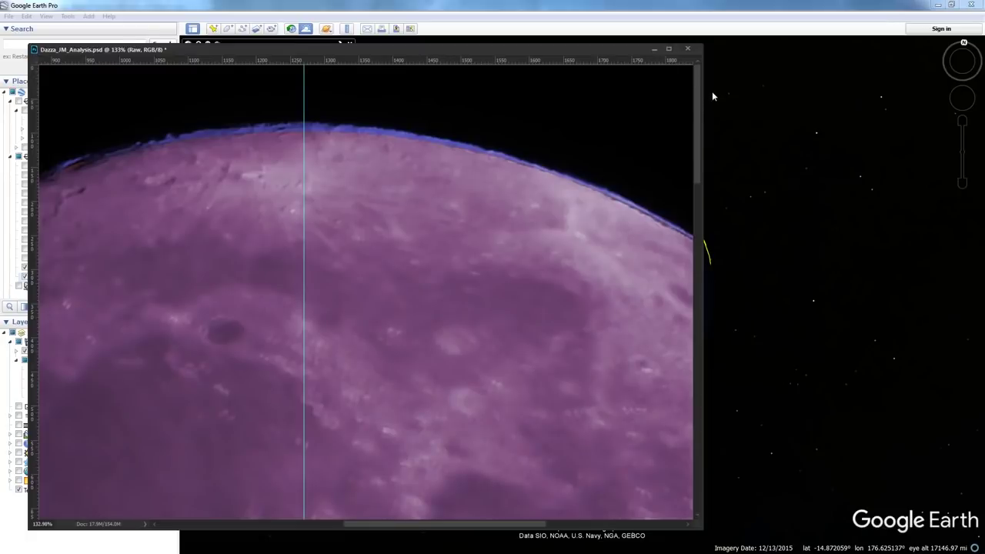
{"action": "left_click", "coordinate": [314, 366], "text": "alt"}
{"action": "left_click", "coordinate": [320, 395], "text": "alt"}
Zoom out to 33.3%, magnify the lower limb to 382%, scroll to the upper limb, then go to Stellarium
{"action": "left_click", "coordinate": [348, 394], "text": "alt"}
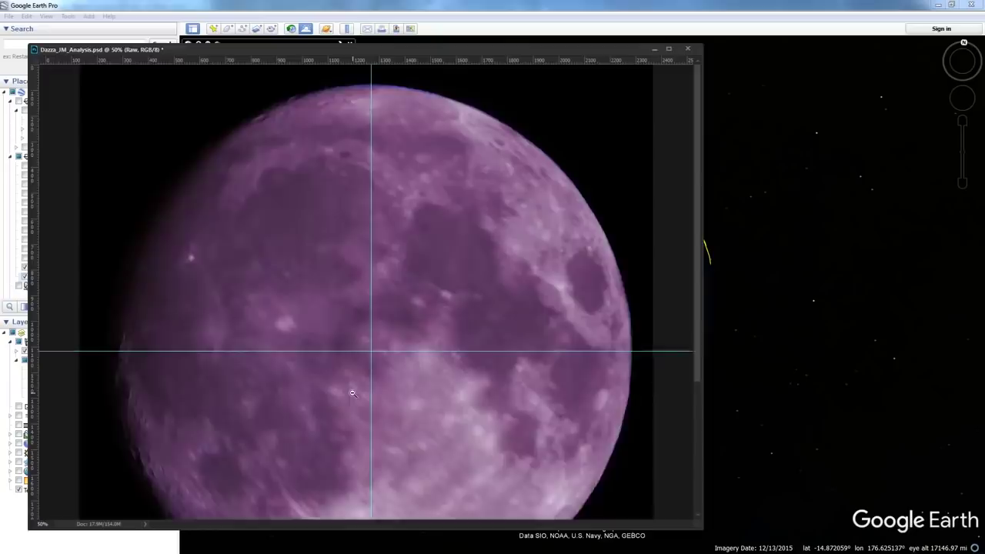
{"action": "left_click", "coordinate": [352, 393], "text": "alt"}
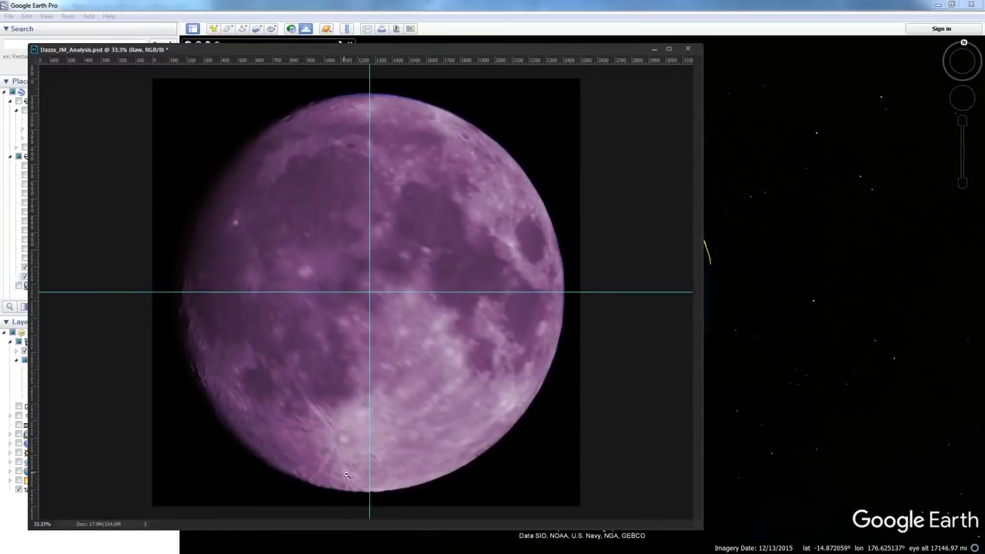
{"action": "left_click", "coordinate": [391, 510], "text": "alt"}
{"action": "left_click_drag", "start_coordinate": [397, 464], "coordinate": [398, 464]}
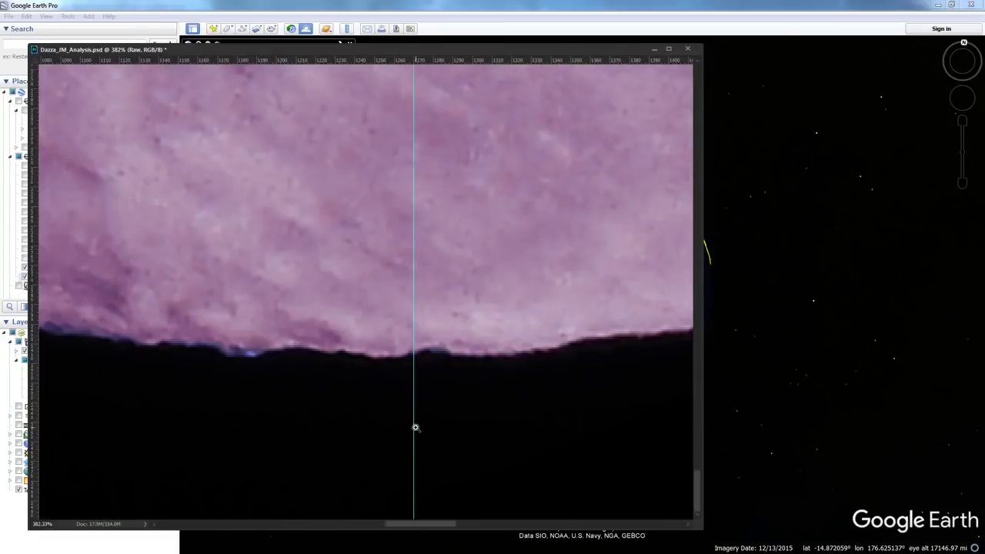
{"action": "left_click_drag", "start_coordinate": [695, 476], "coordinate": [728, 77]}
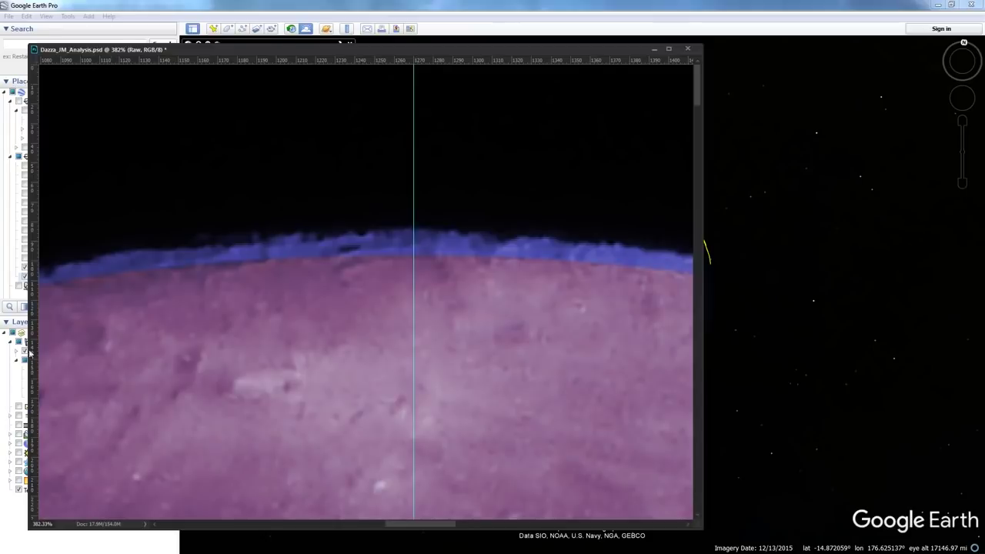
{"action": "key", "text": "alt+Tab"}
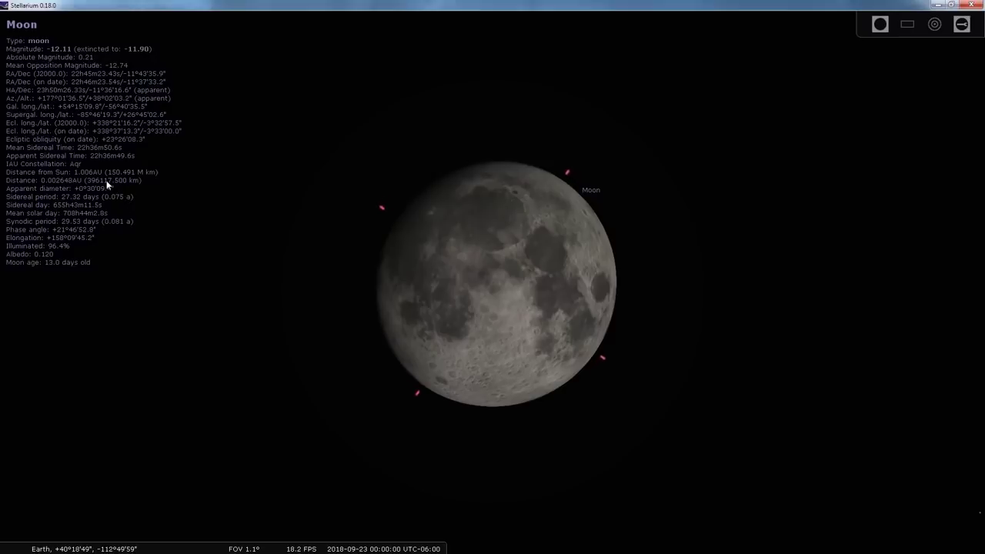
Set Stellarium's observer location to Tauranga, New Zealand, then return to Photoshop
{"action": "mouse_move", "coordinate": [15, 406]}
{"action": "left_click", "coordinate": [23, 309]}
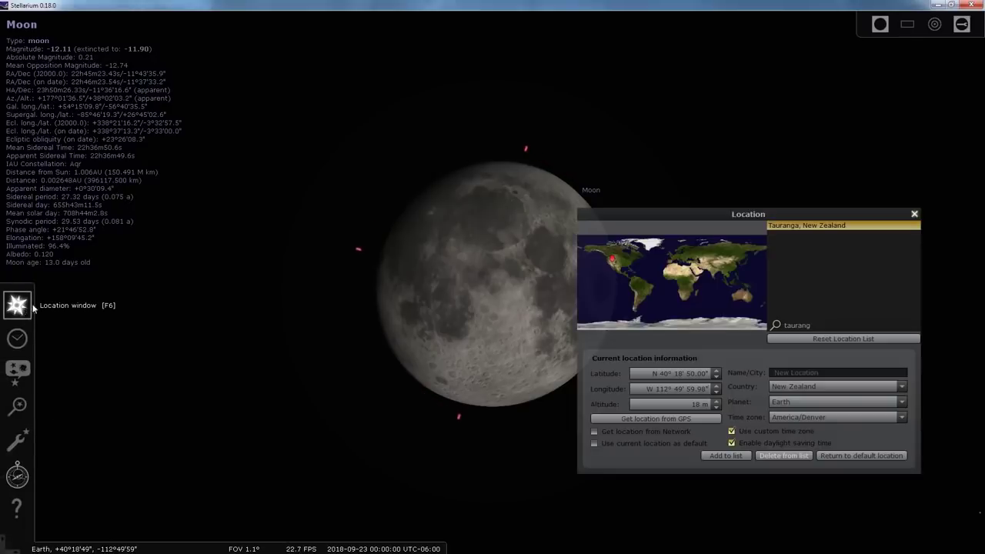
{"action": "left_click", "coordinate": [793, 226]}
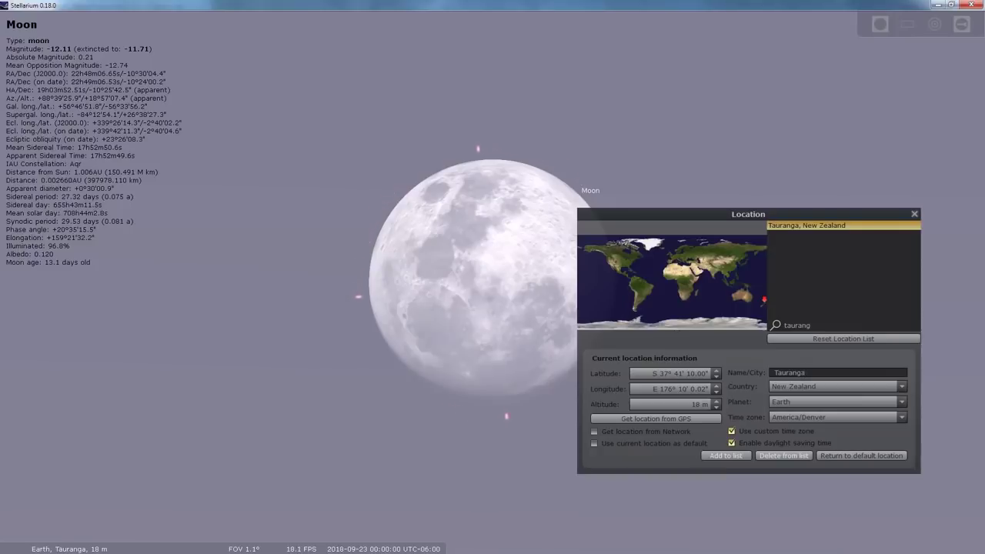
{"action": "left_click", "coordinate": [916, 215]}
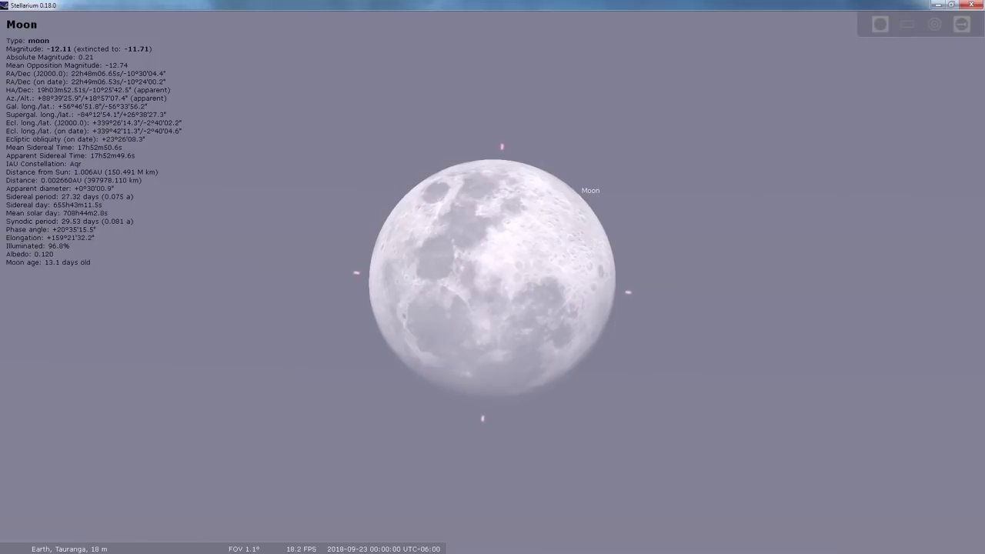
{"action": "key", "text": "alt+Tab"}
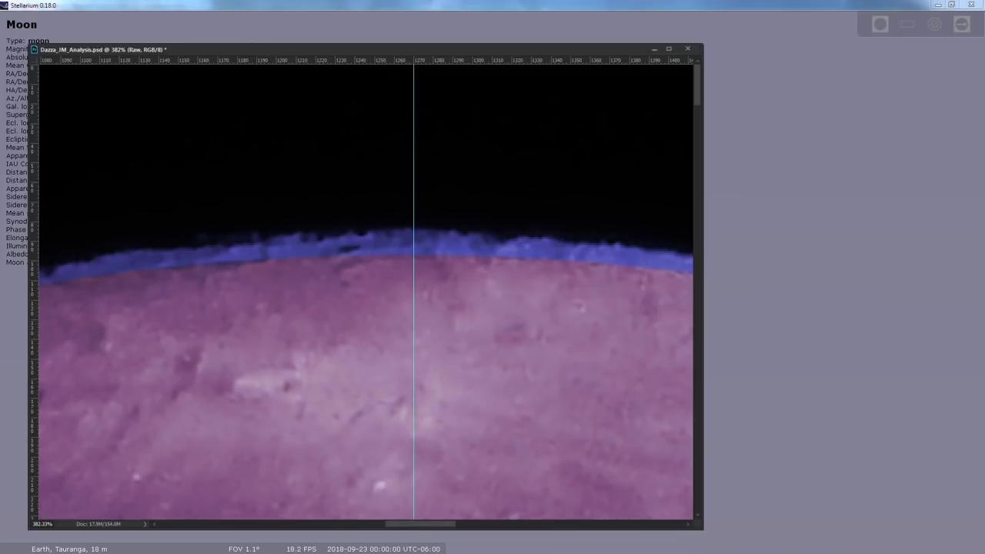
Zoom out to the whole Moon, then magnify the area where the guides cross
{"action": "mouse_move", "coordinate": [3, 539]}
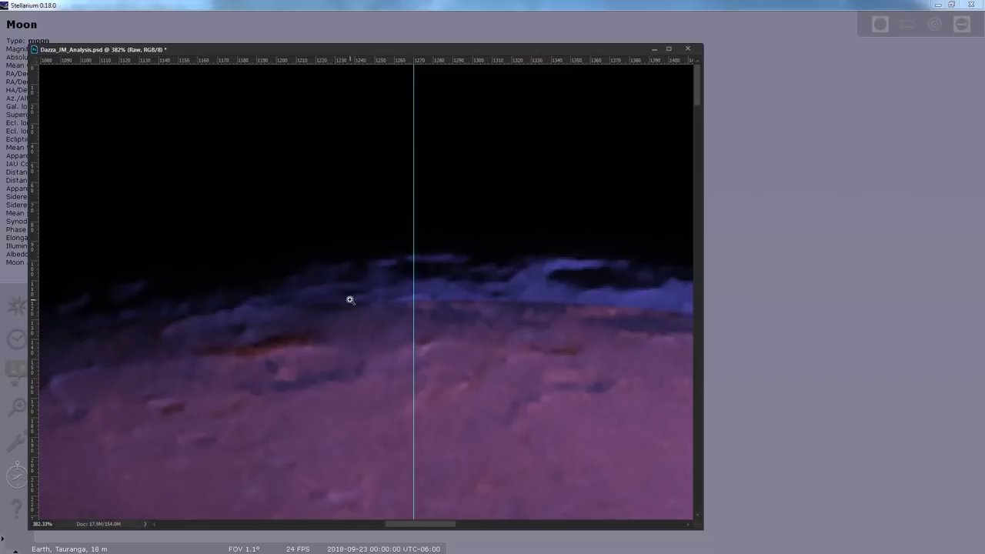
{"action": "left_click", "coordinate": [407, 403], "text": "alt"}
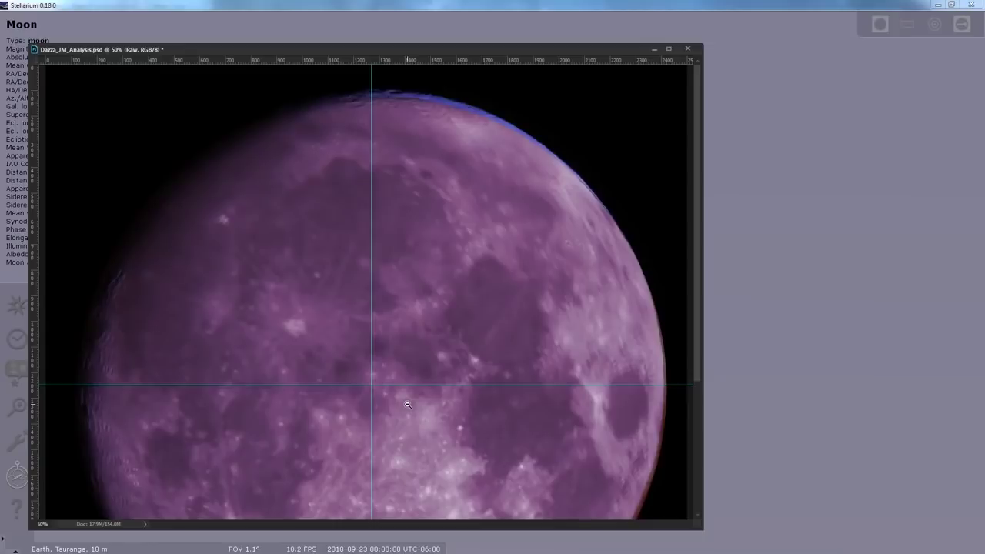
{"action": "left_click", "coordinate": [407, 404]}
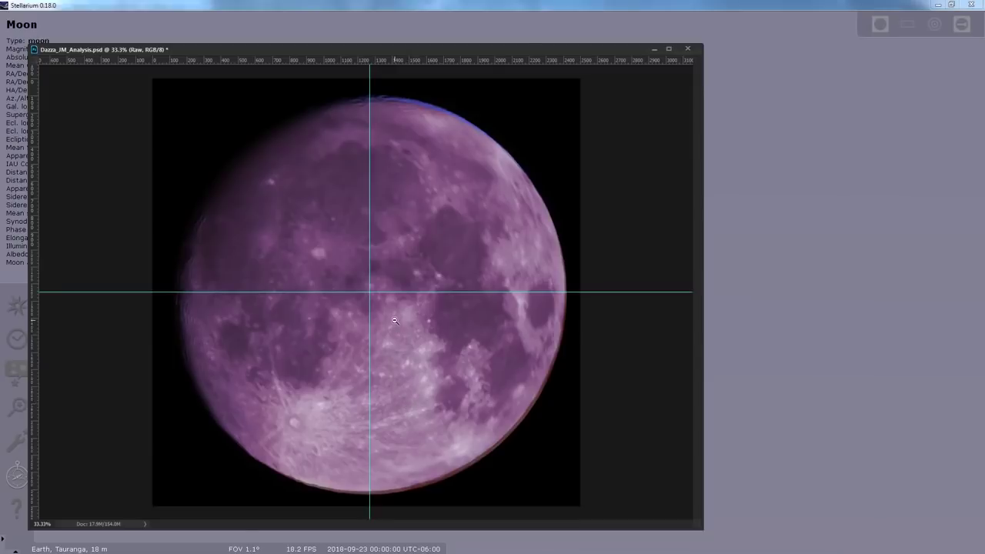
{"action": "left_click", "coordinate": [371, 302], "text": "alt"}
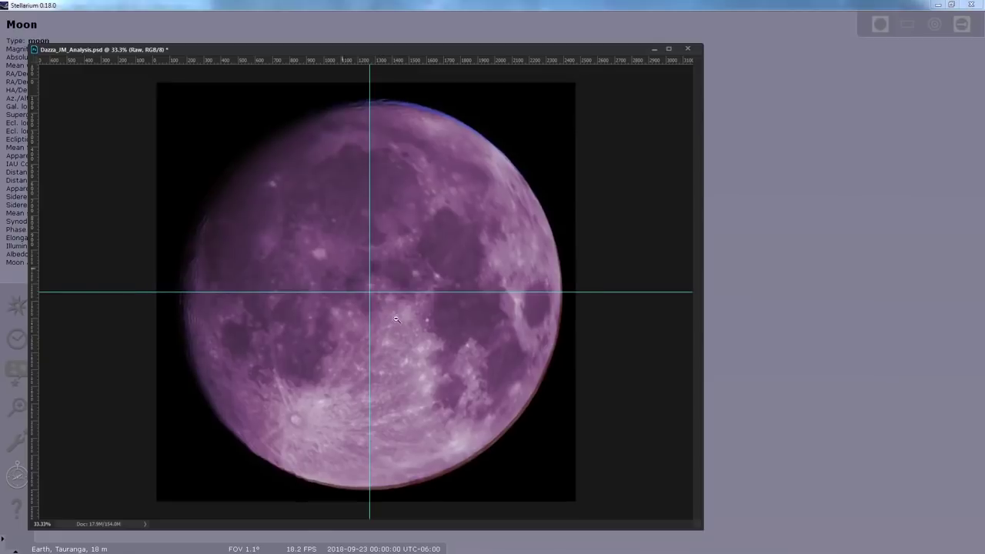
{"action": "left_click_drag", "start_coordinate": [354, 274], "coordinate": [370, 298]}
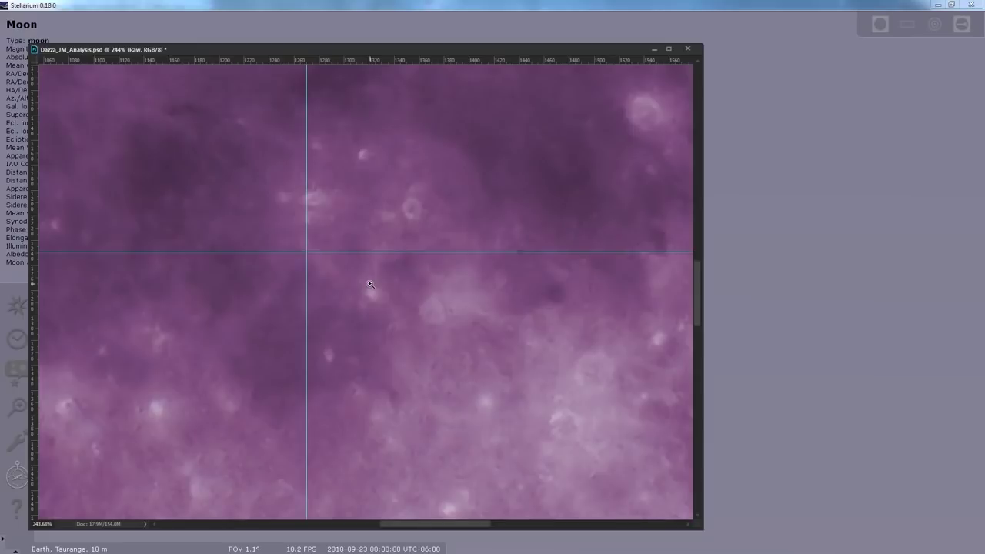
Zoom back out to the whole Moon and select the Tauranga Colored layer
{"action": "key", "text": "v"}
{"action": "key", "text": "z"}
{"action": "left_click_drag", "start_coordinate": [393, 348], "coordinate": [391, 350]}
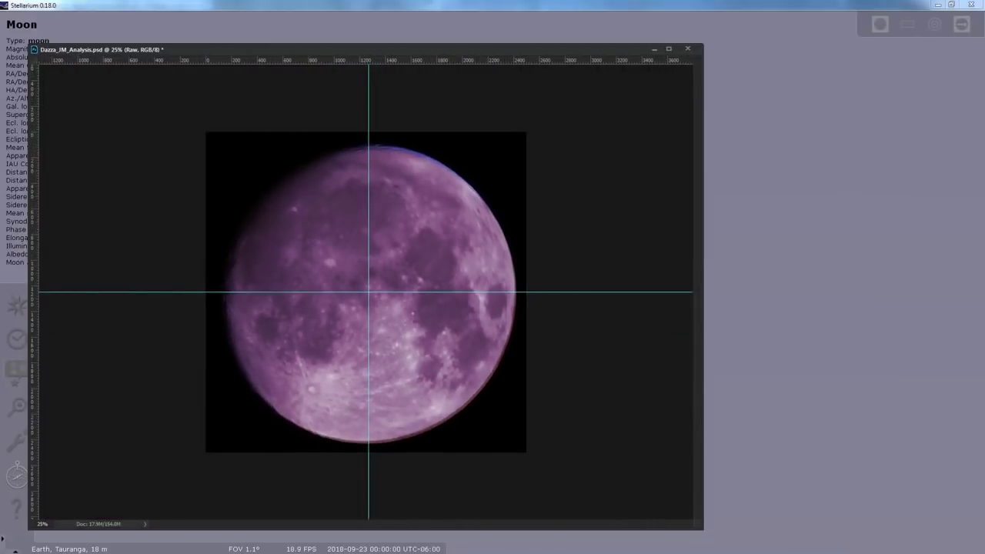
{"action": "key", "text": "alt+]"}
Zoom in on the left limb and move the Tauranga Colored layer by 15 px / 6 px
{"action": "left_click", "coordinate": [291, 321]}
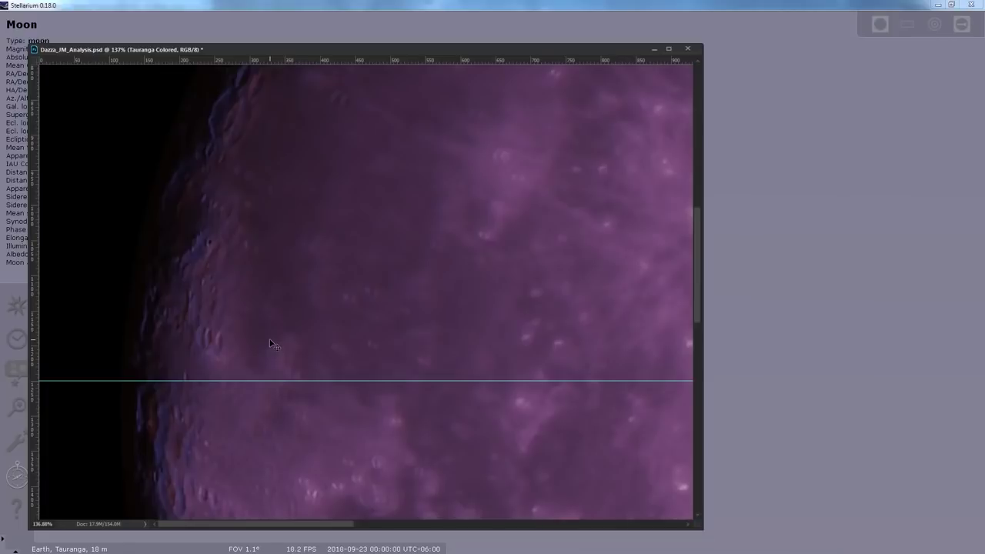
{"action": "key", "text": "v"}
{"action": "left_click_drag", "start_coordinate": [272, 341], "coordinate": [259, 341]}
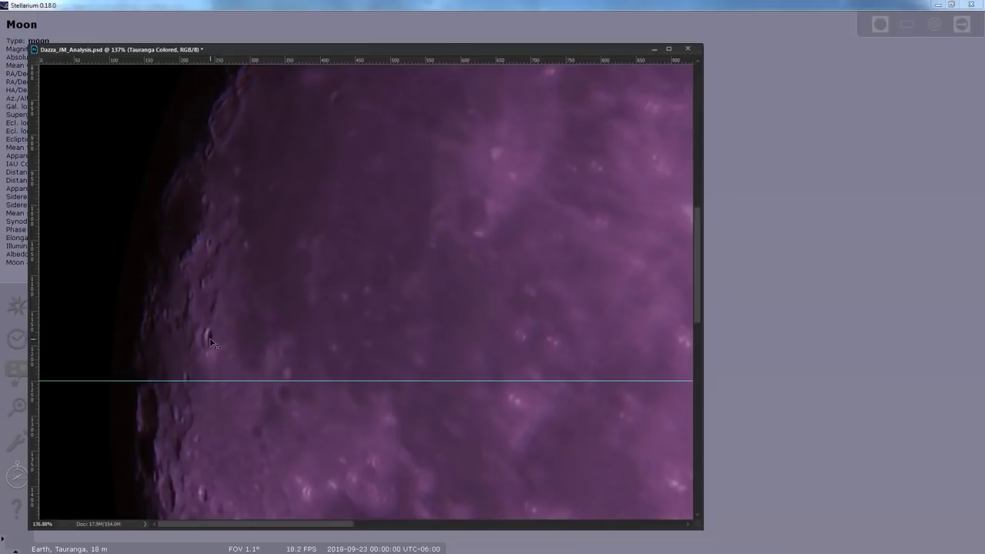
Inspect the right limb and shift the Tauranga Moon further over the other Moon
{"action": "scroll", "coordinate": [341, 368], "scroll_direction": "down", "scroll_amount": 4}
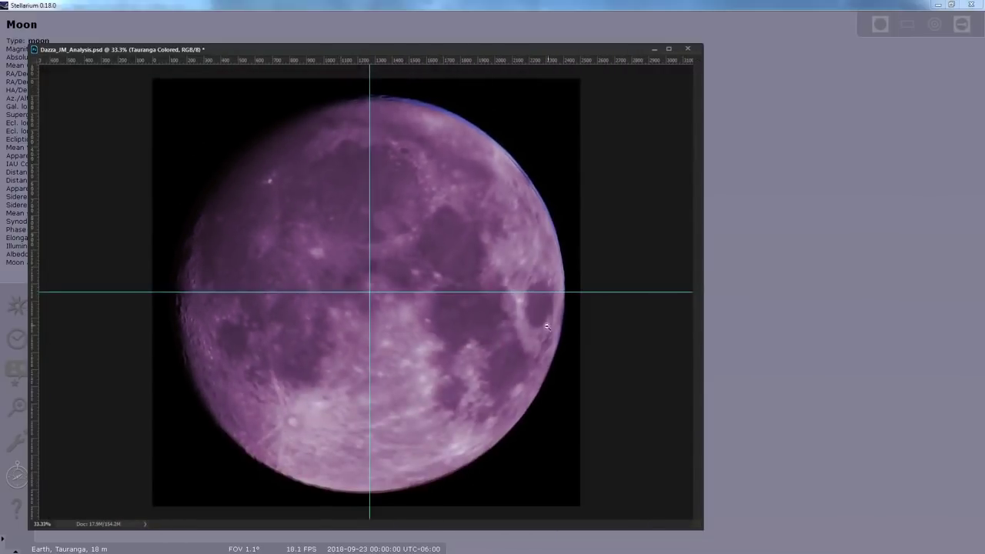
{"action": "scroll", "coordinate": [589, 334], "scroll_direction": "down", "scroll_amount": 1}
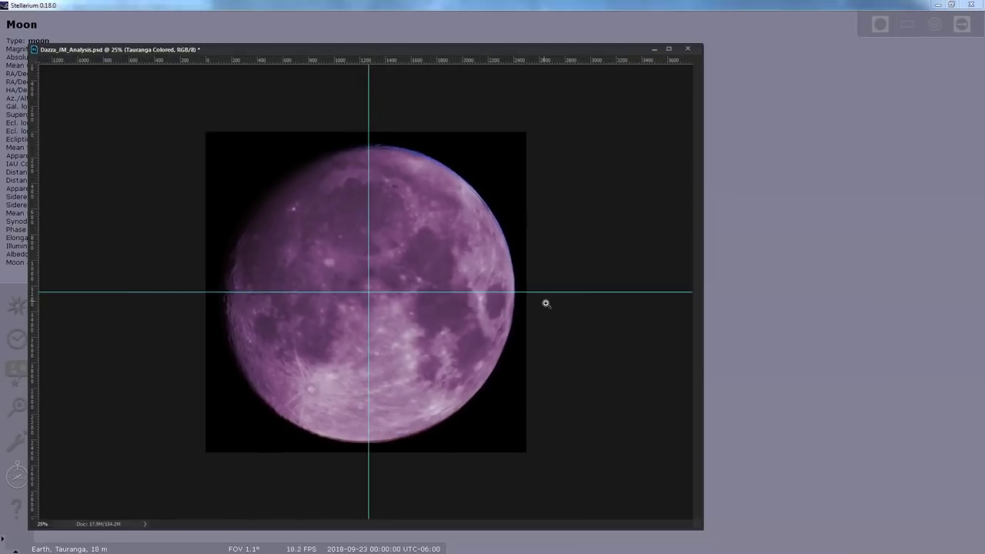
{"action": "scroll", "coordinate": [549, 323], "scroll_direction": "up", "scroll_amount": 5}
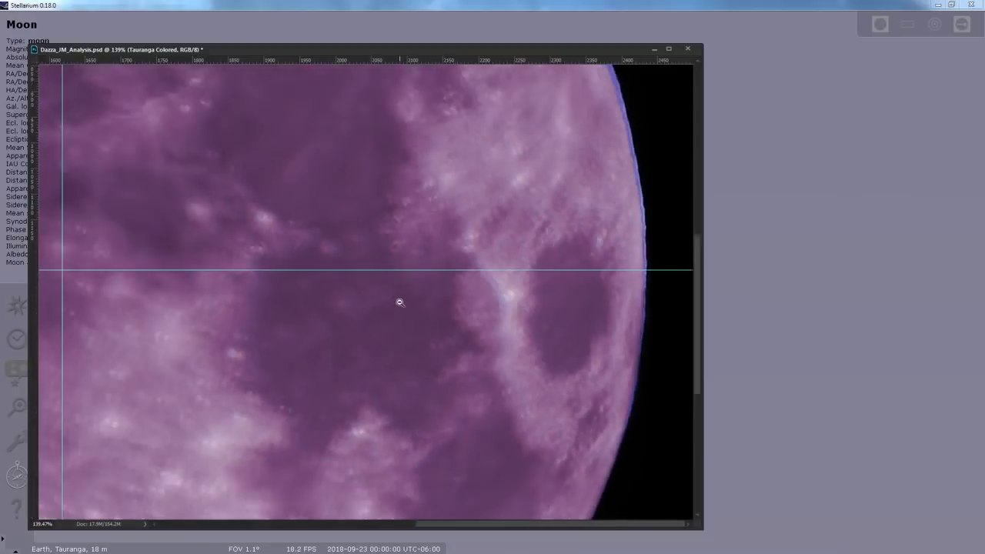
{"action": "scroll", "coordinate": [400, 302], "scroll_direction": "down", "scroll_amount": 4}
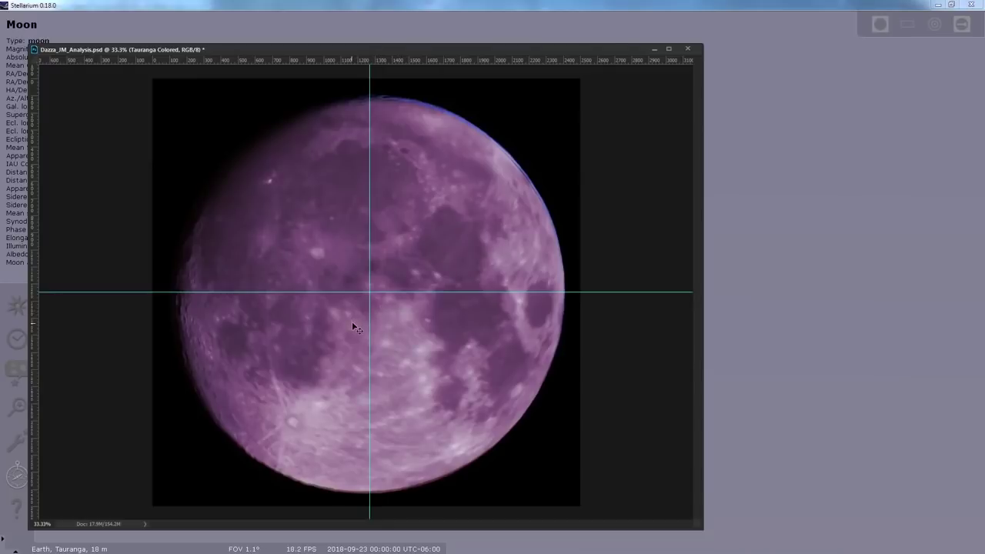
{"action": "left_click_drag", "start_coordinate": [352, 323], "coordinate": [354, 327]}
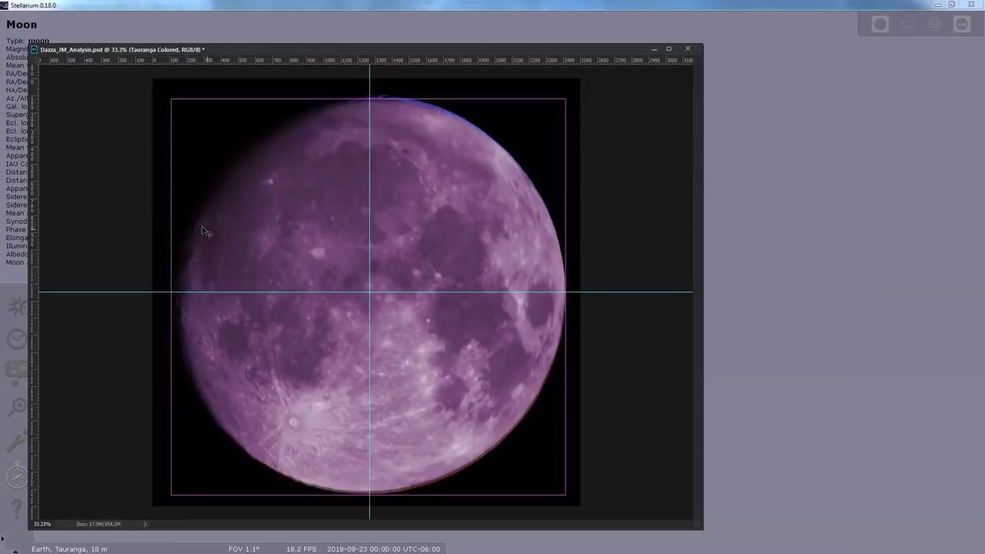
Nudge the Tauranga Colored Moon a few pixels, then 9 px sideways, checking canvas-edge distances
{"action": "left_click_drag", "start_coordinate": [274, 252], "coordinate": [271, 256]}
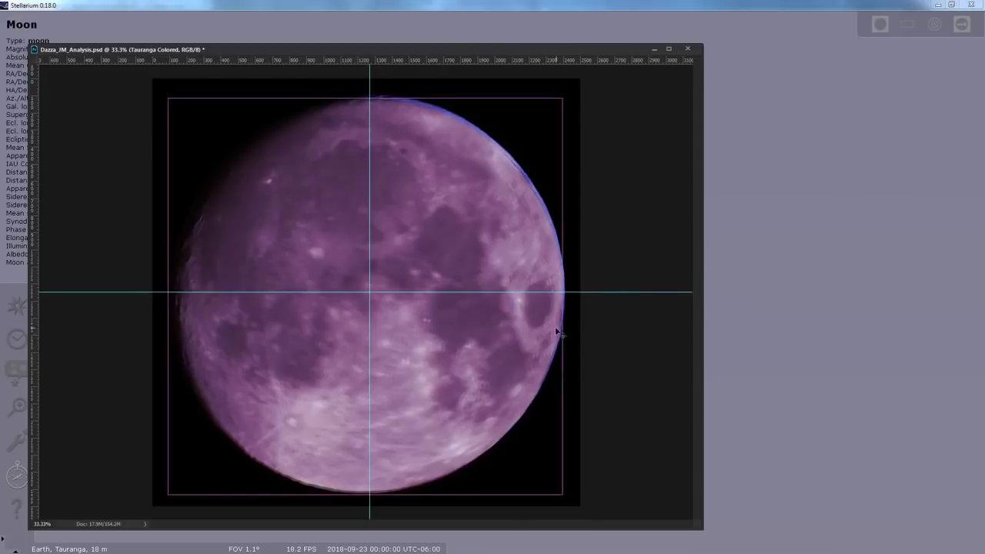
{"action": "key", "text": "ctrl"}
{"action": "left_click_drag", "start_coordinate": [404, 177], "coordinate": [406, 174]}
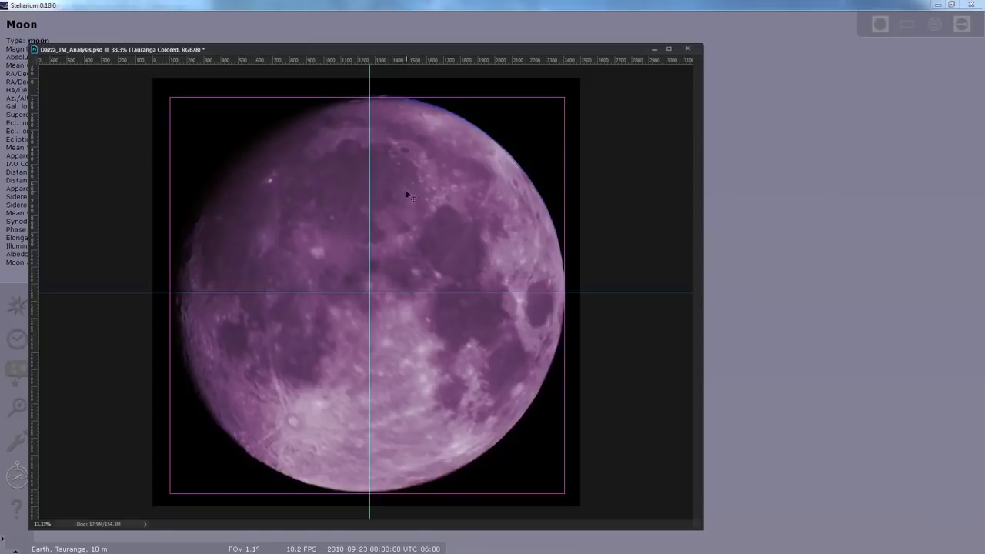